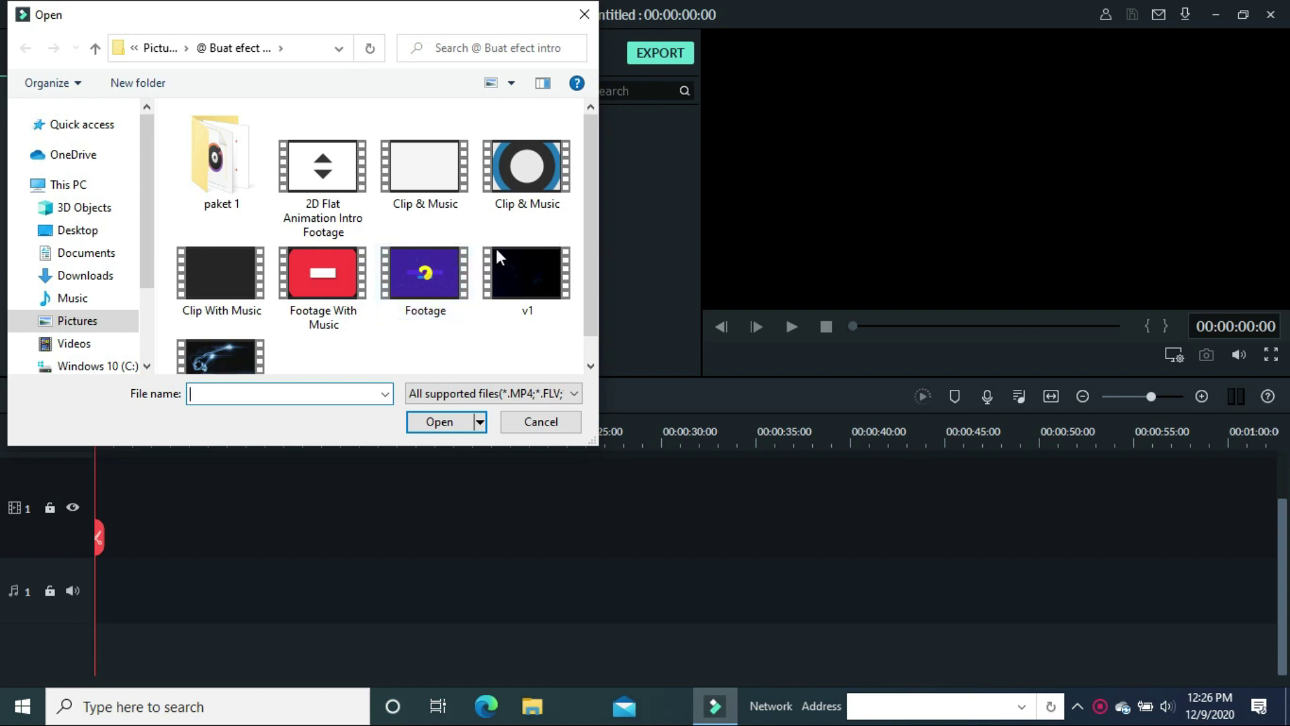
Step: Import the file "video" and place it on video track 1, keeping the project settings at 1920 x 1080 25fps
click(247, 343)
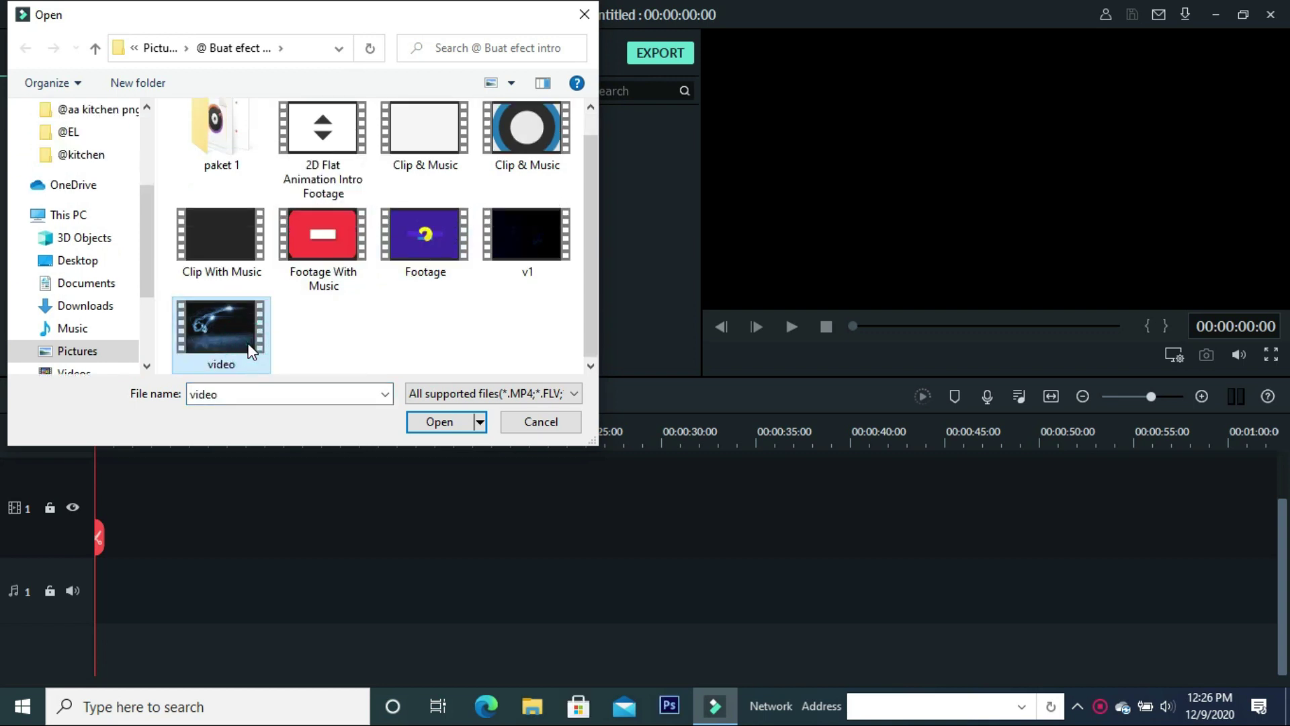
click(444, 423)
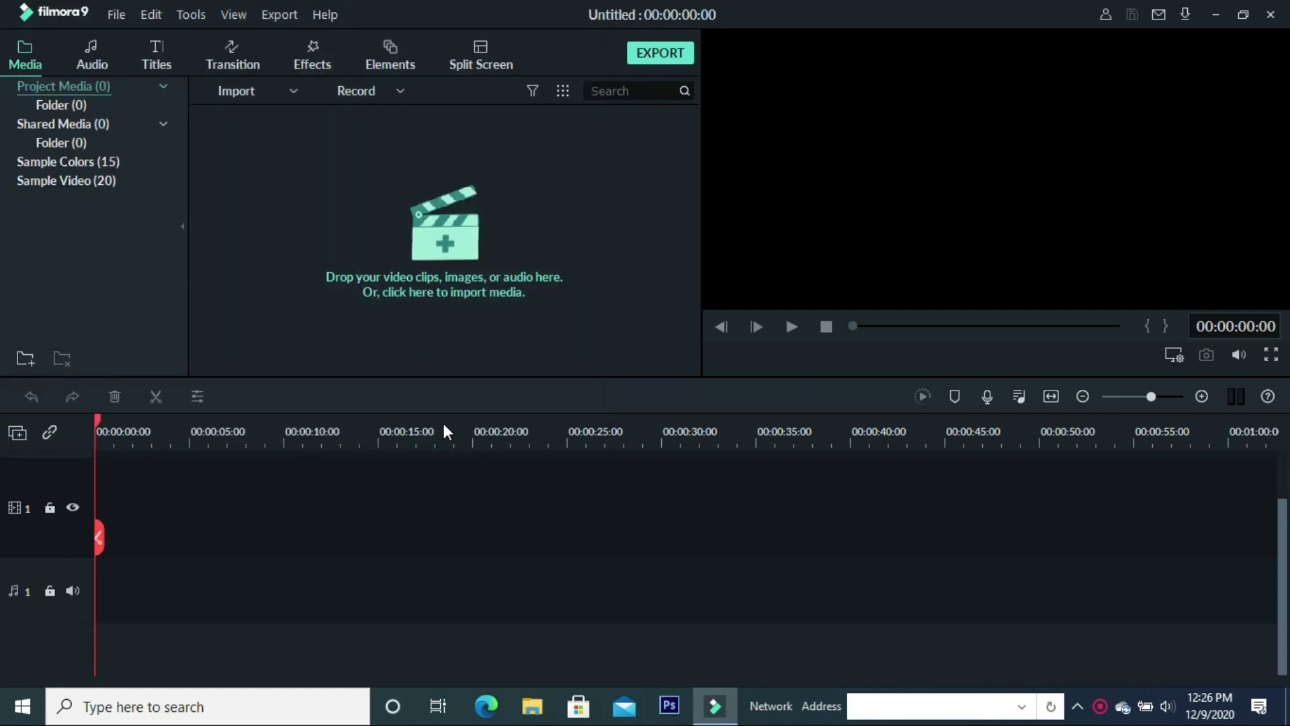
drag(215, 488, 216, 498)
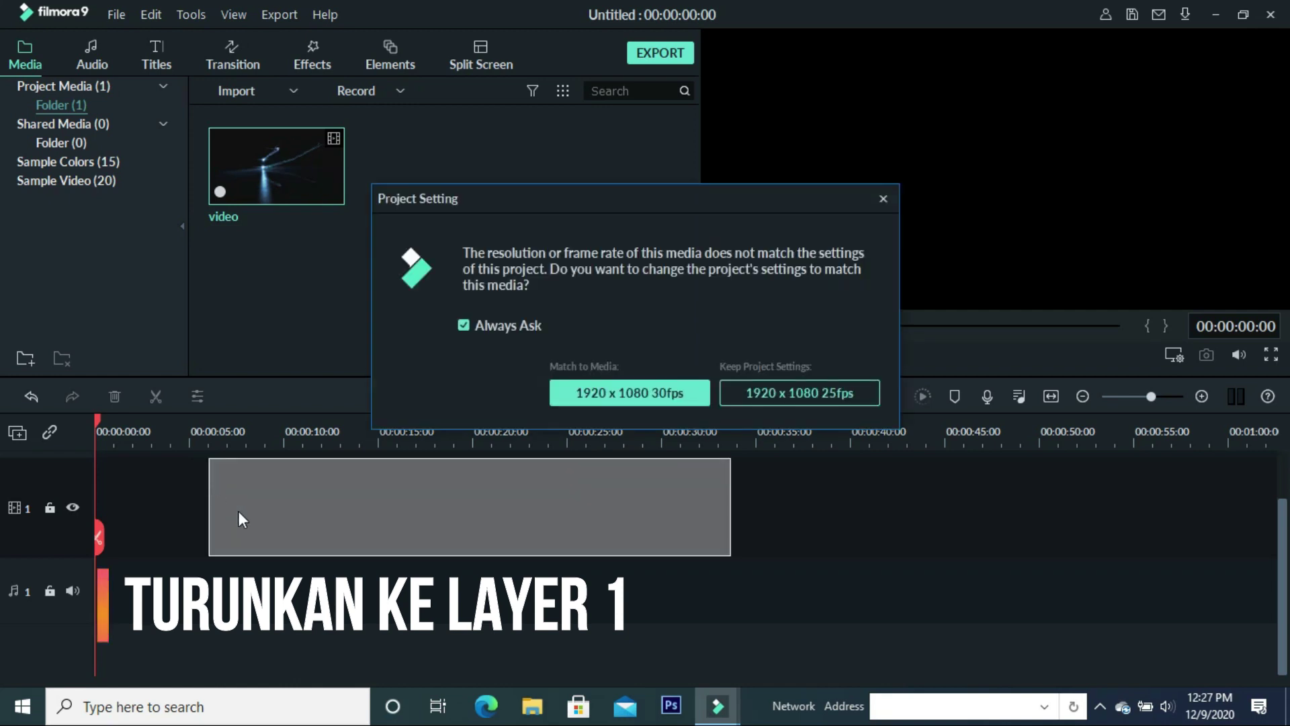
click(764, 390)
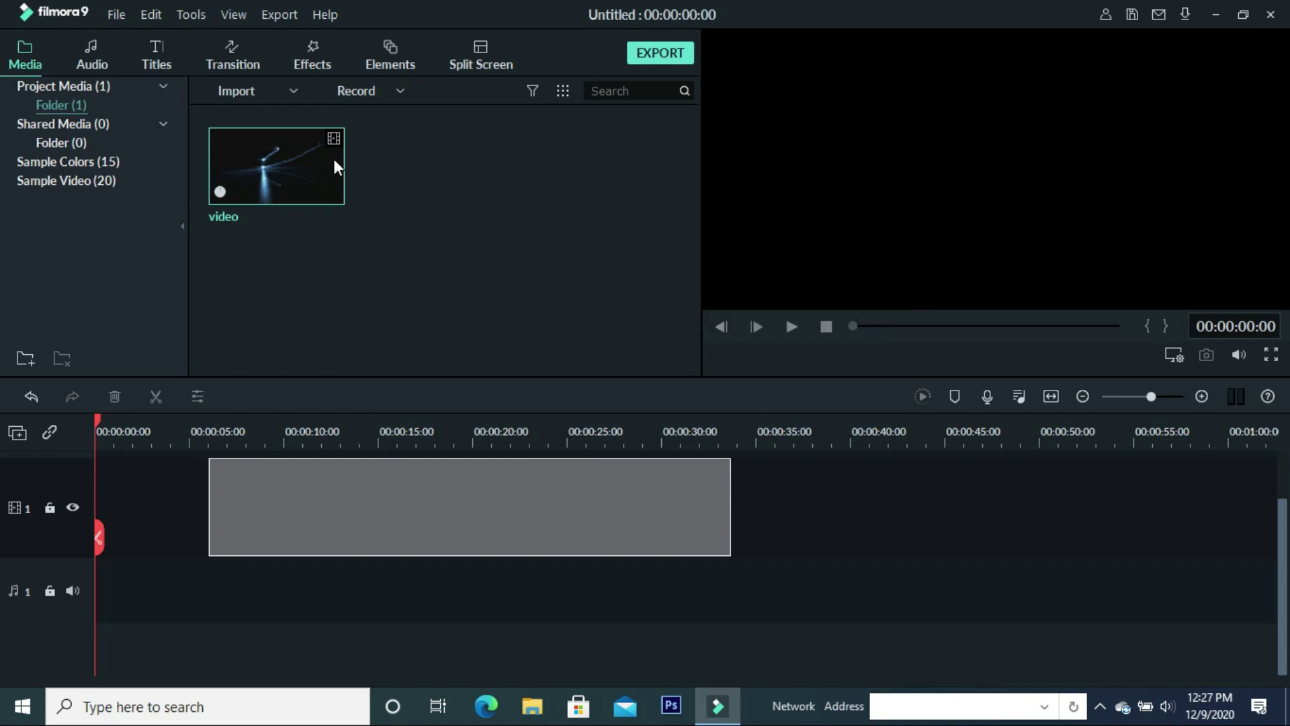
Step: Import the Music file from the paket 1 folder and place it on audio track 1 beneath the video clip
click(293, 92)
click(292, 117)
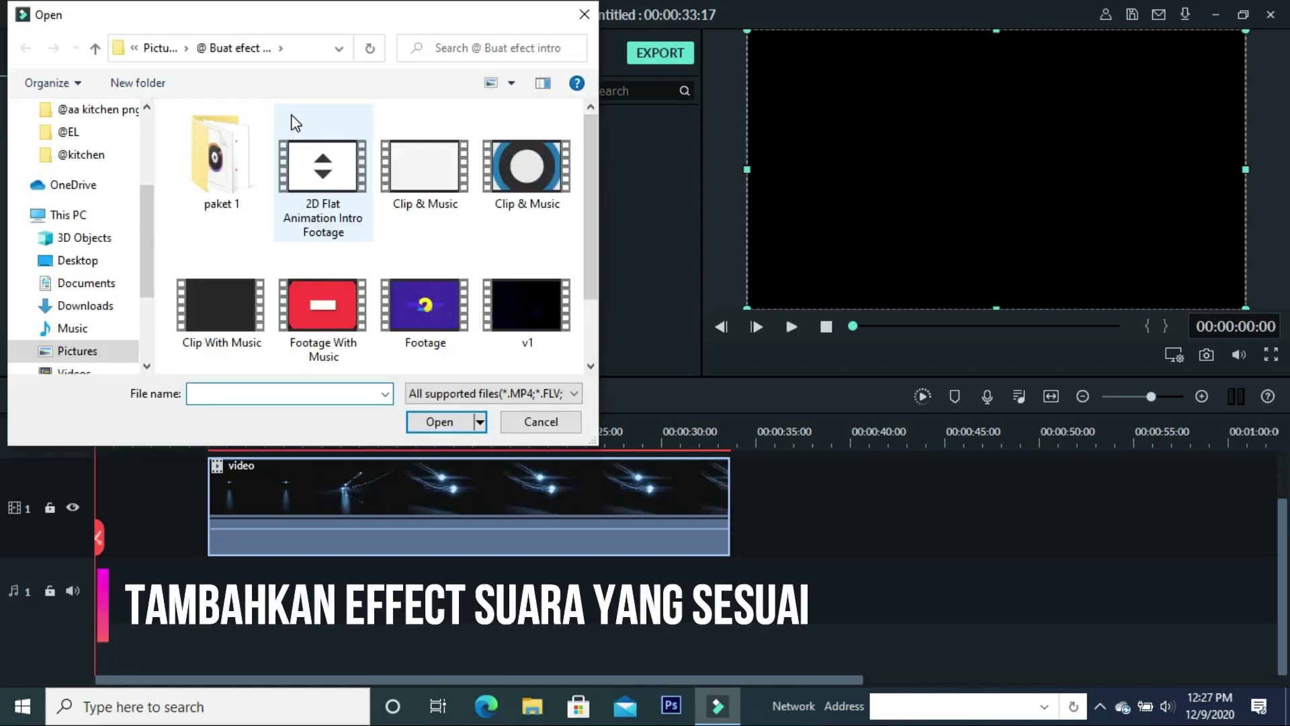
click(228, 141)
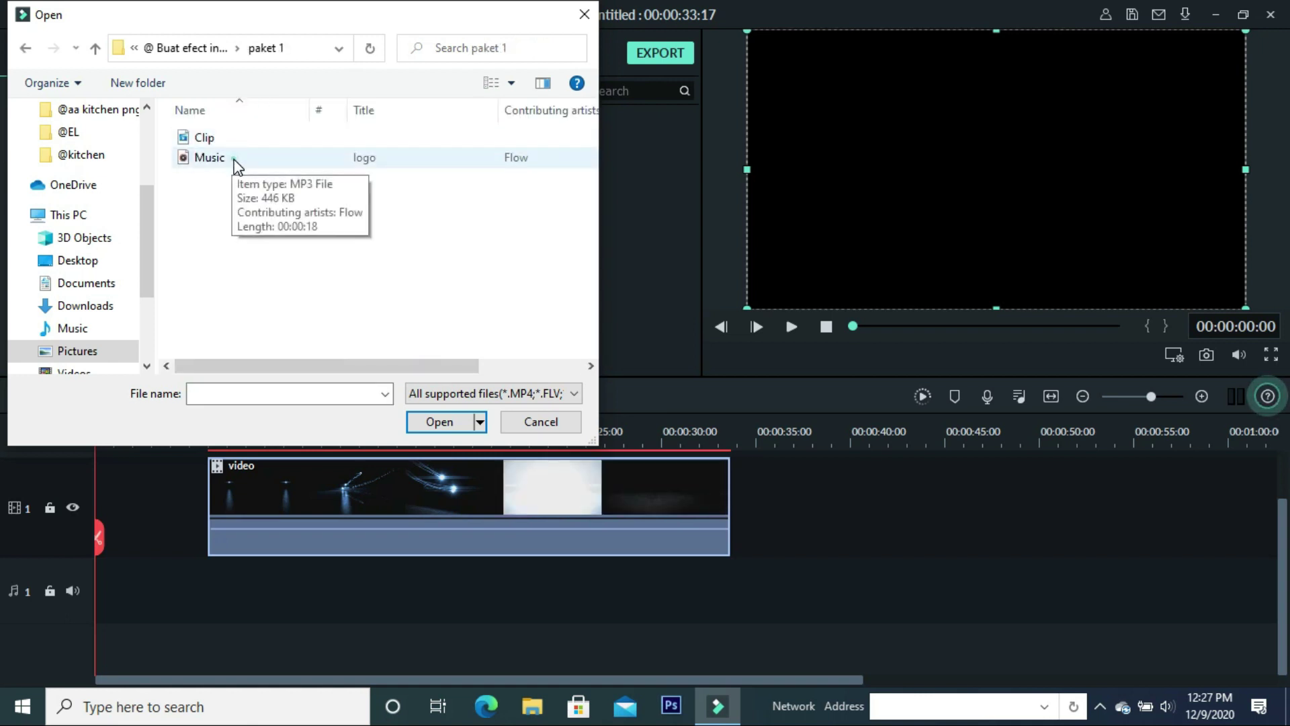
click(235, 162)
click(433, 421)
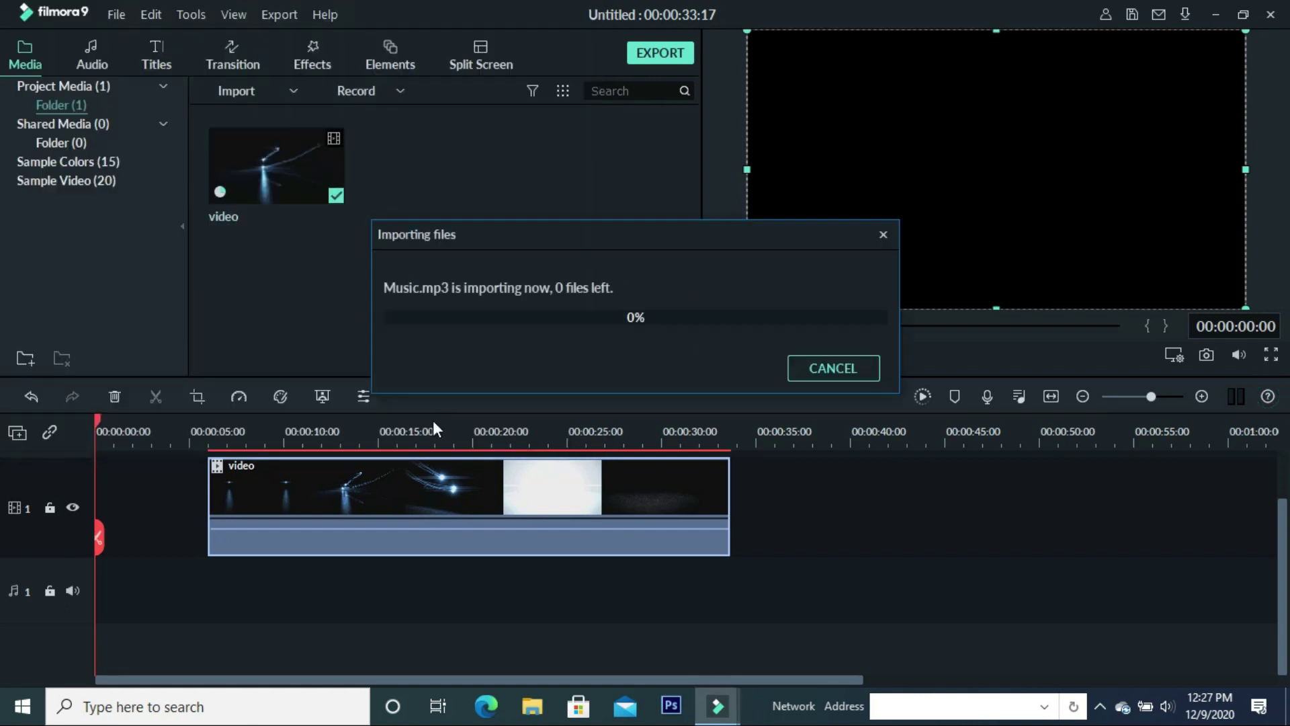
mouse_move(446, 216)
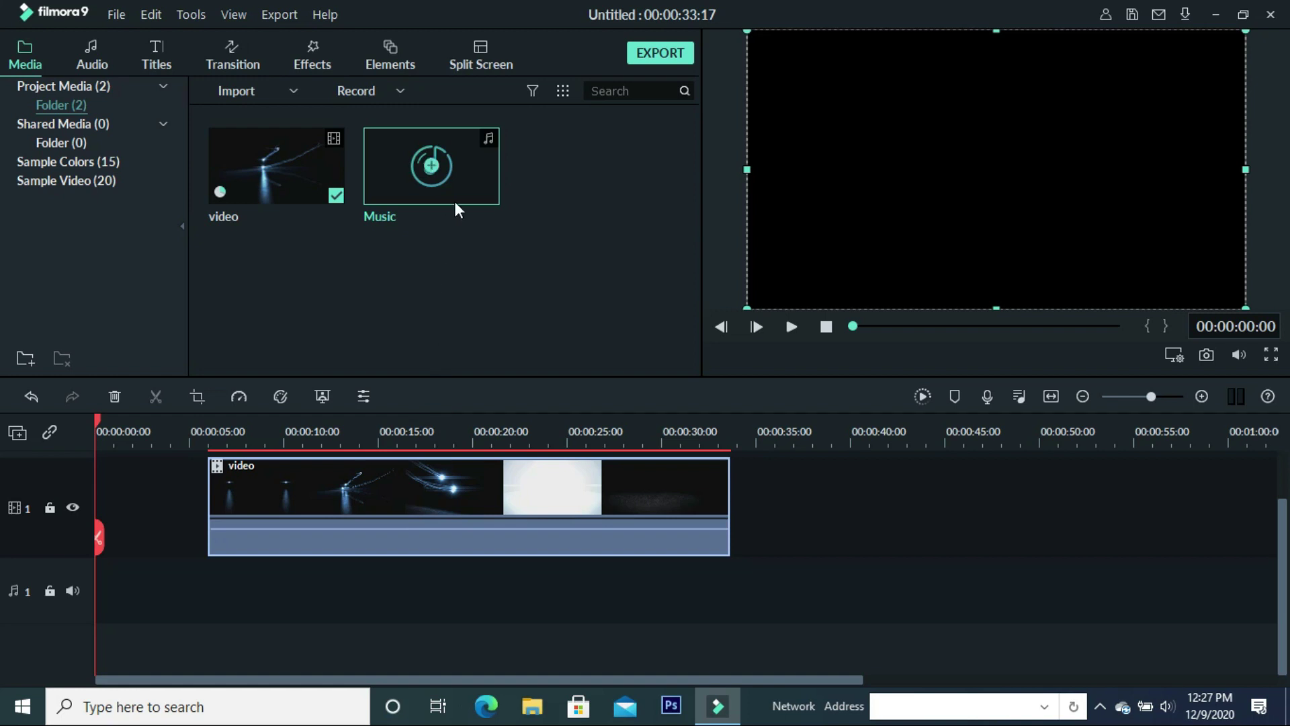
drag(460, 184, 292, 585)
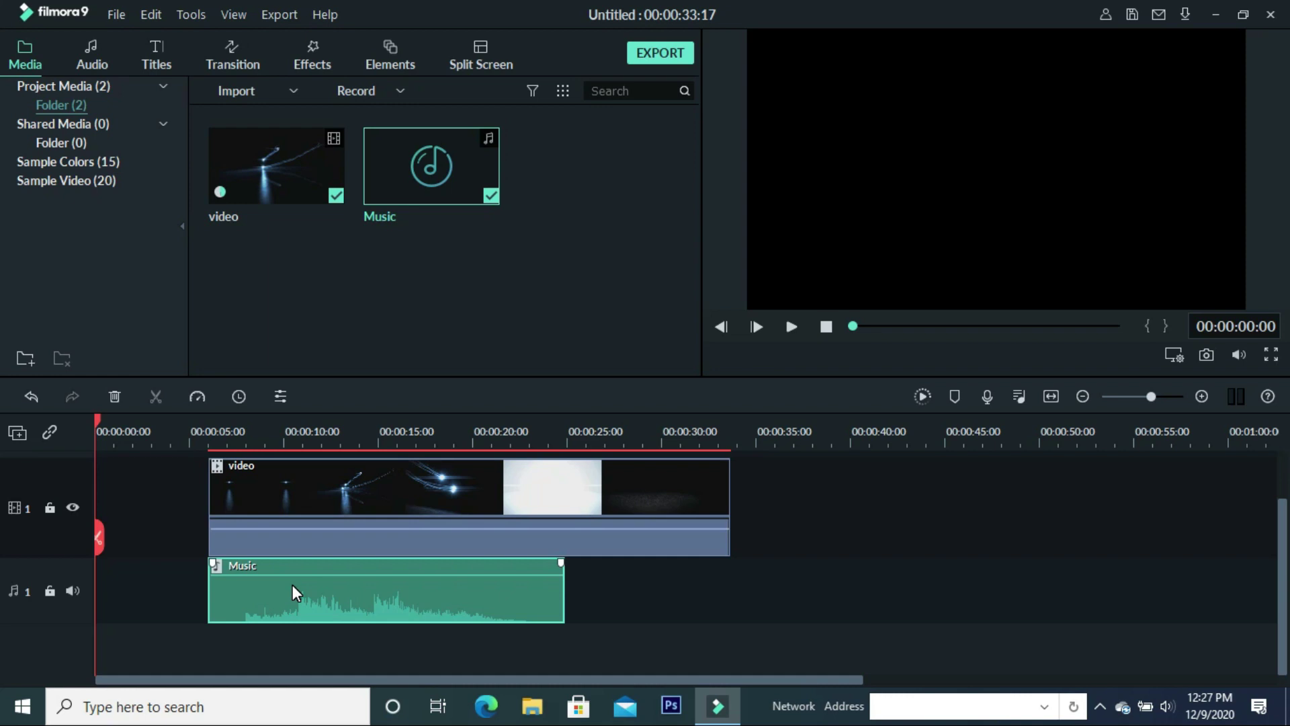
Step: Move both the video clip and the Music clip to the start of the timeline
mouse_move(412, 575)
drag(369, 485, 271, 486)
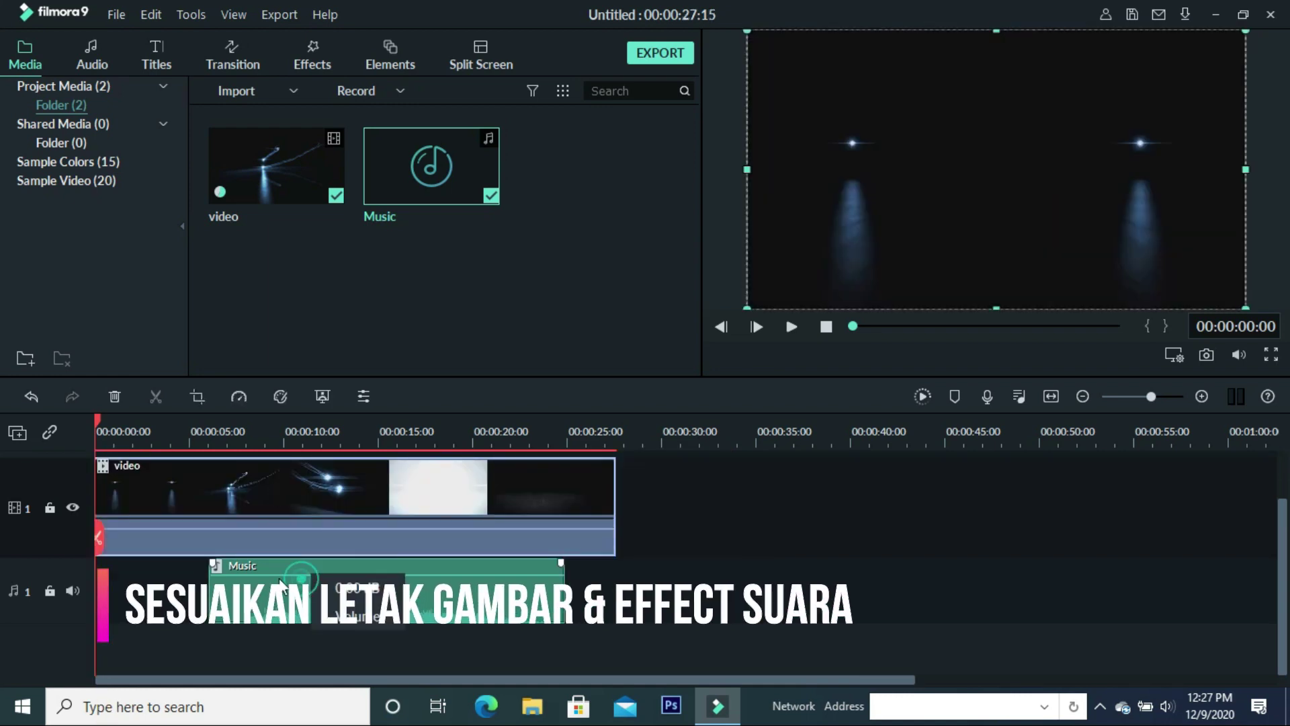
mouse_move(218, 581)
drag(268, 581, 268, 583)
drag(425, 591, 325, 591)
Step: Play back the video with its music and set the playhead to 00:00:17:12
click(790, 326)
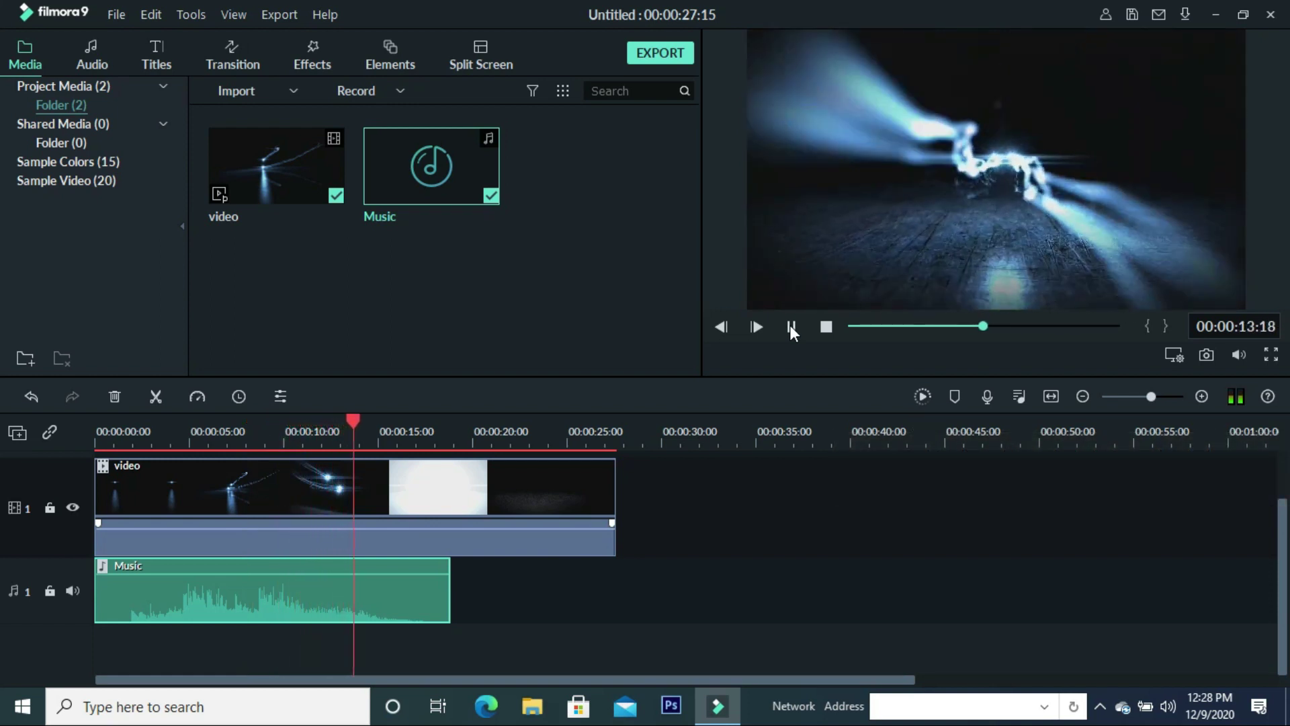
key(XF86AudioRaiseVolume)
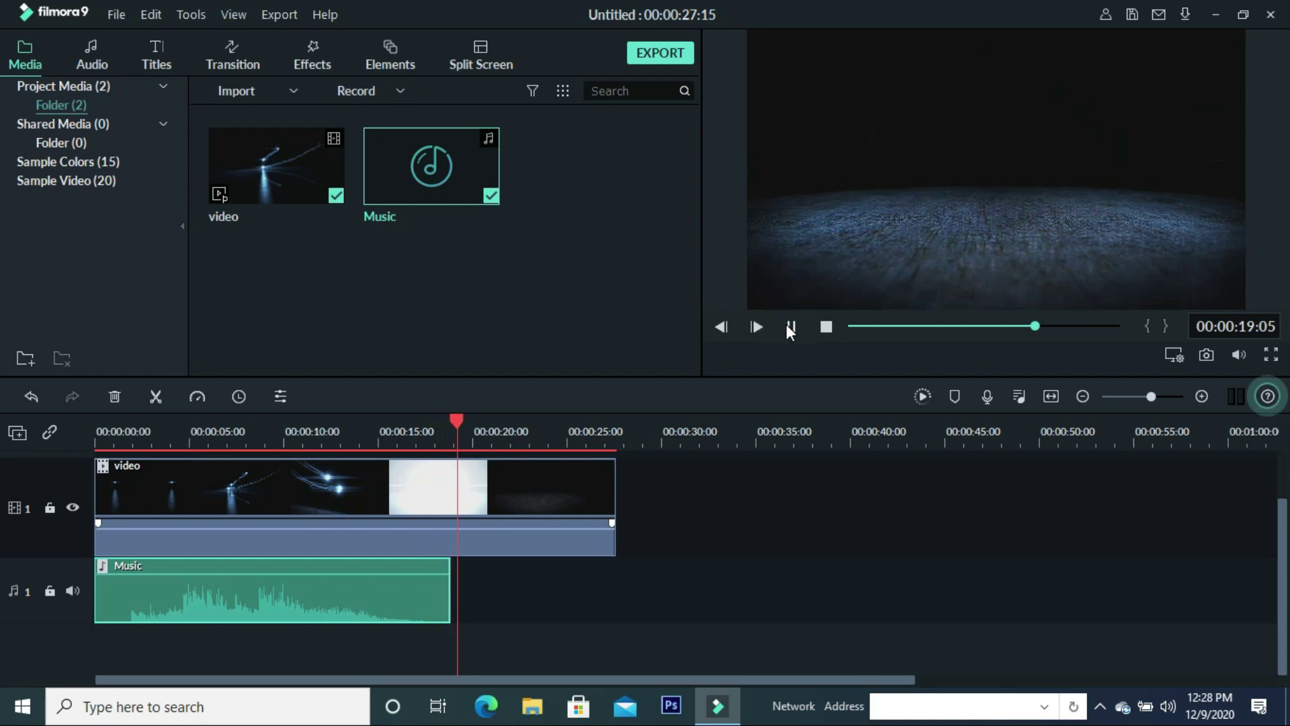
drag(454, 417, 424, 417)
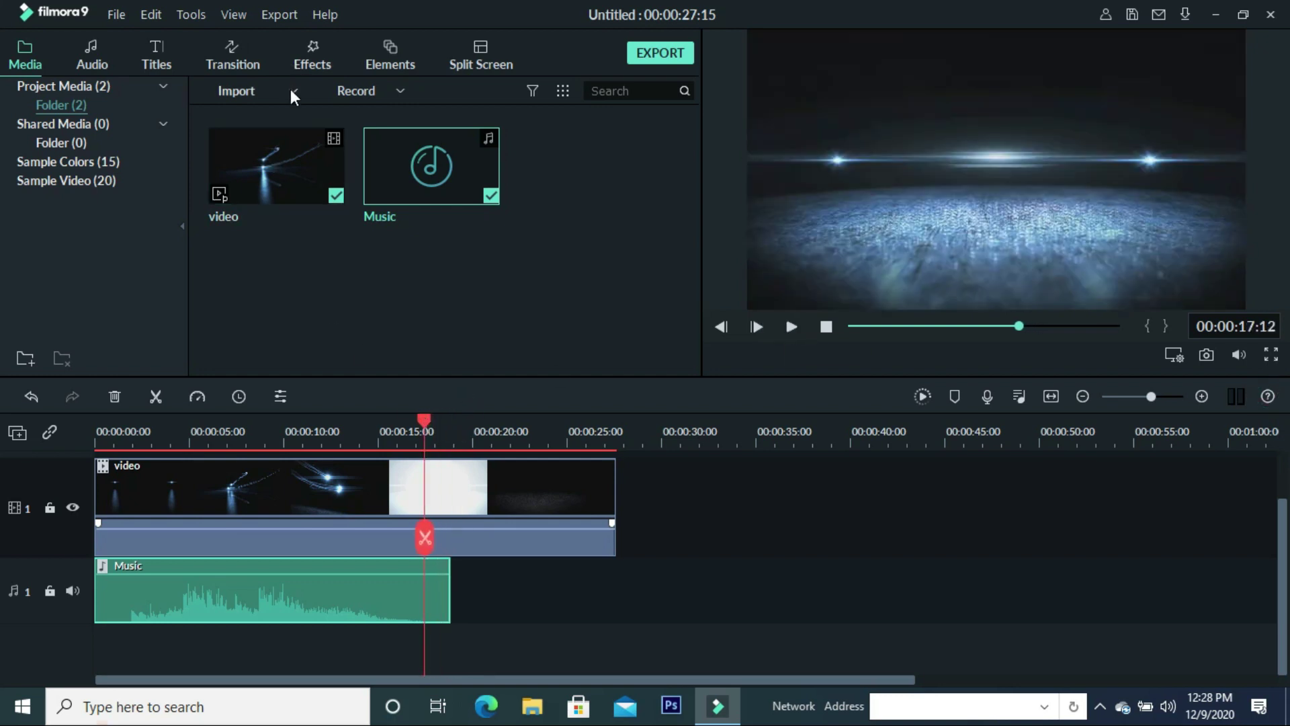
click(291, 89)
click(290, 114)
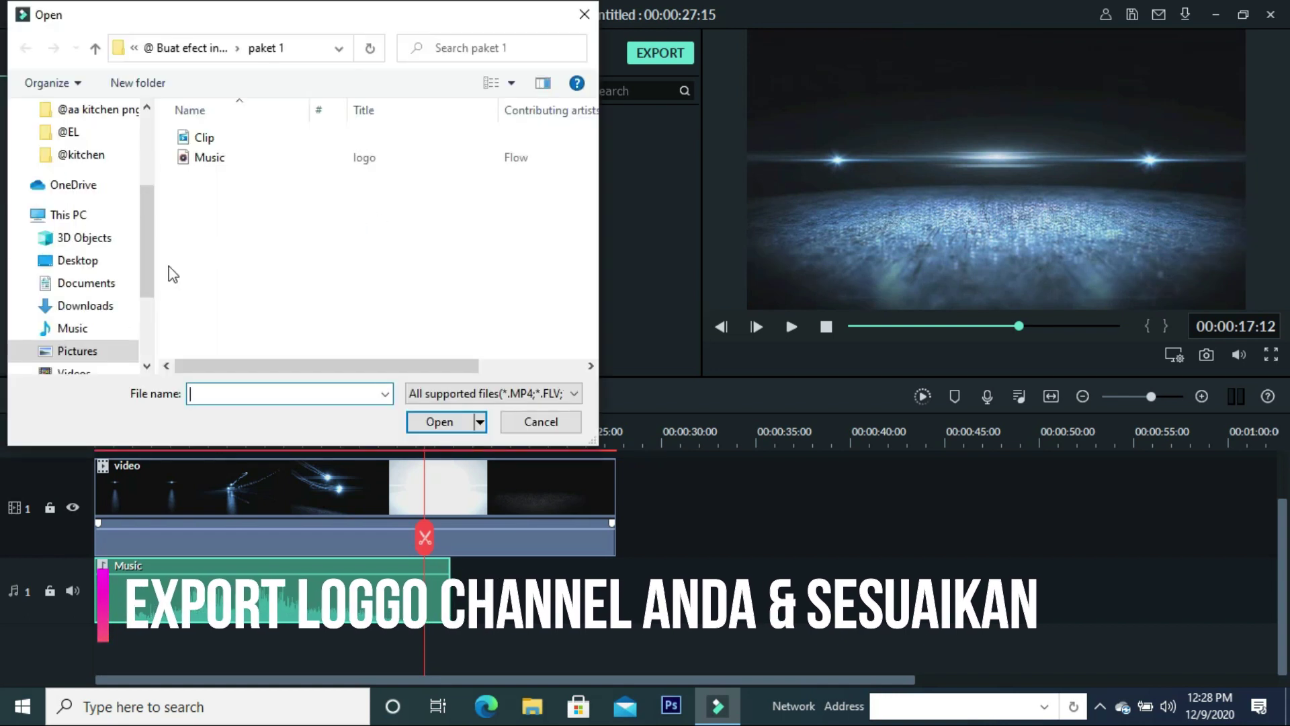
click(98, 345)
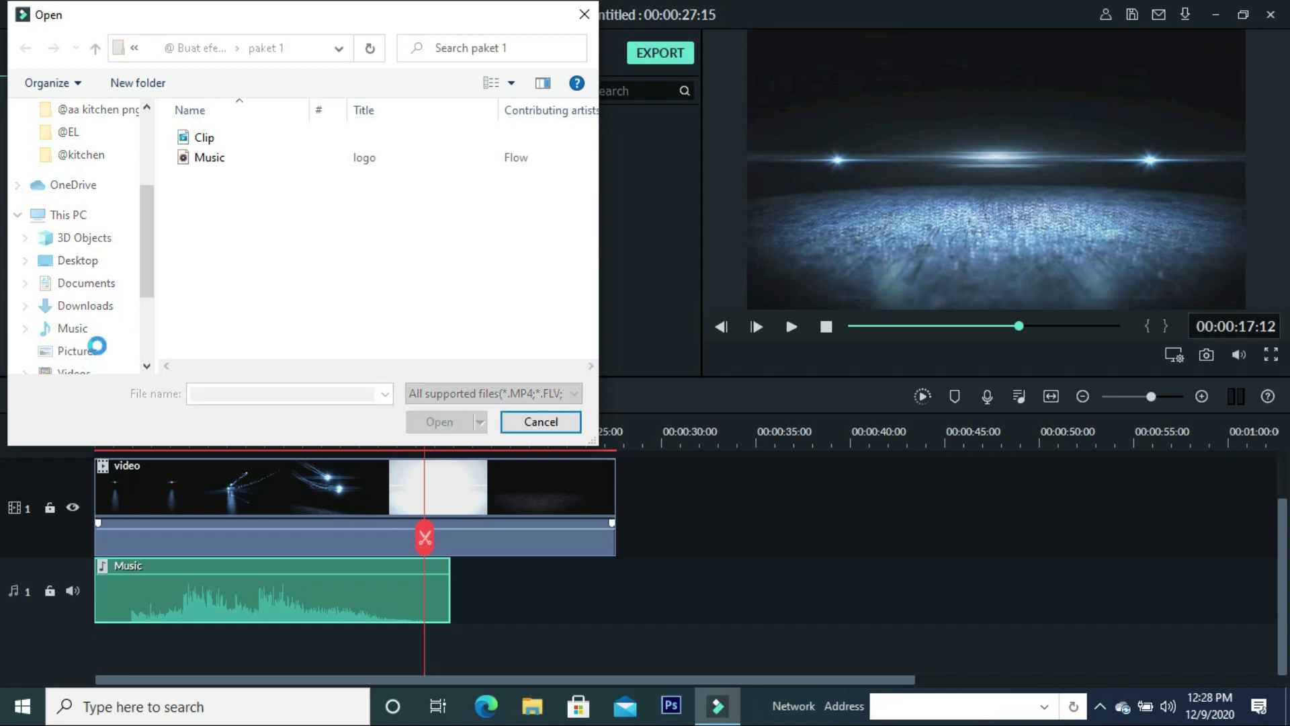
click(446, 155)
double_click(446, 155)
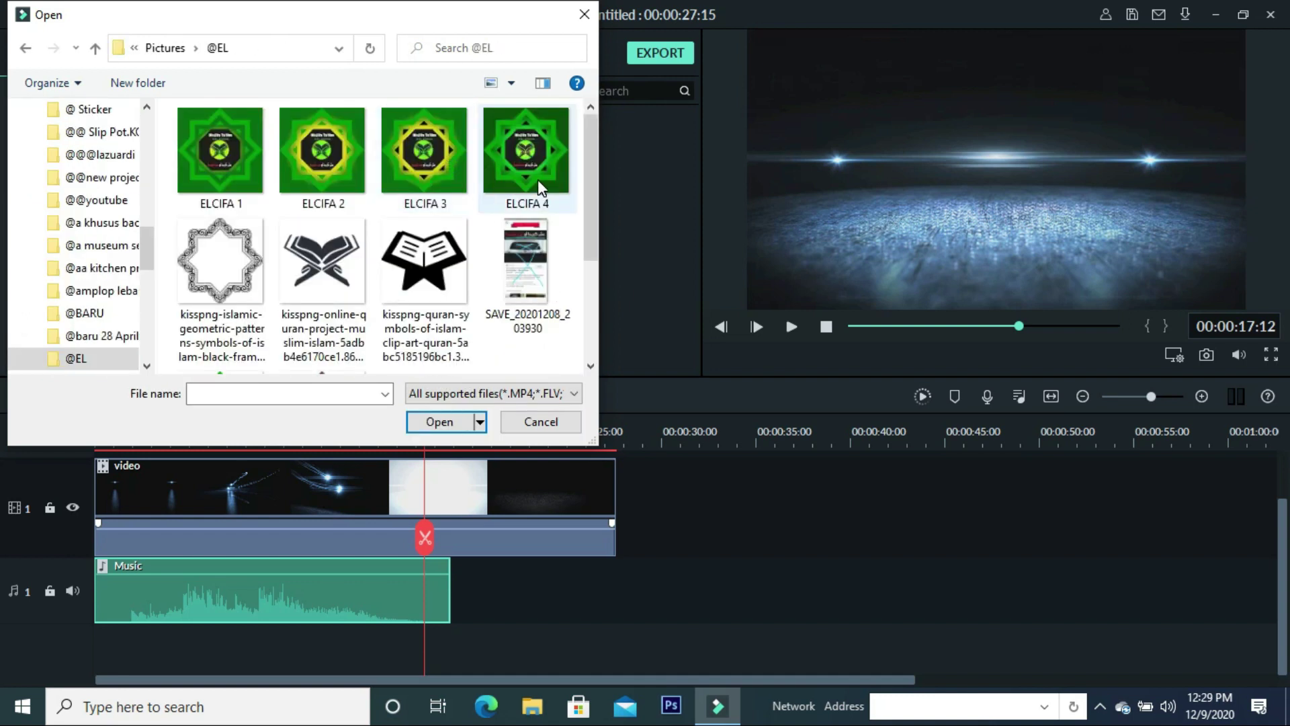
drag(590, 168, 590, 243)
click(234, 317)
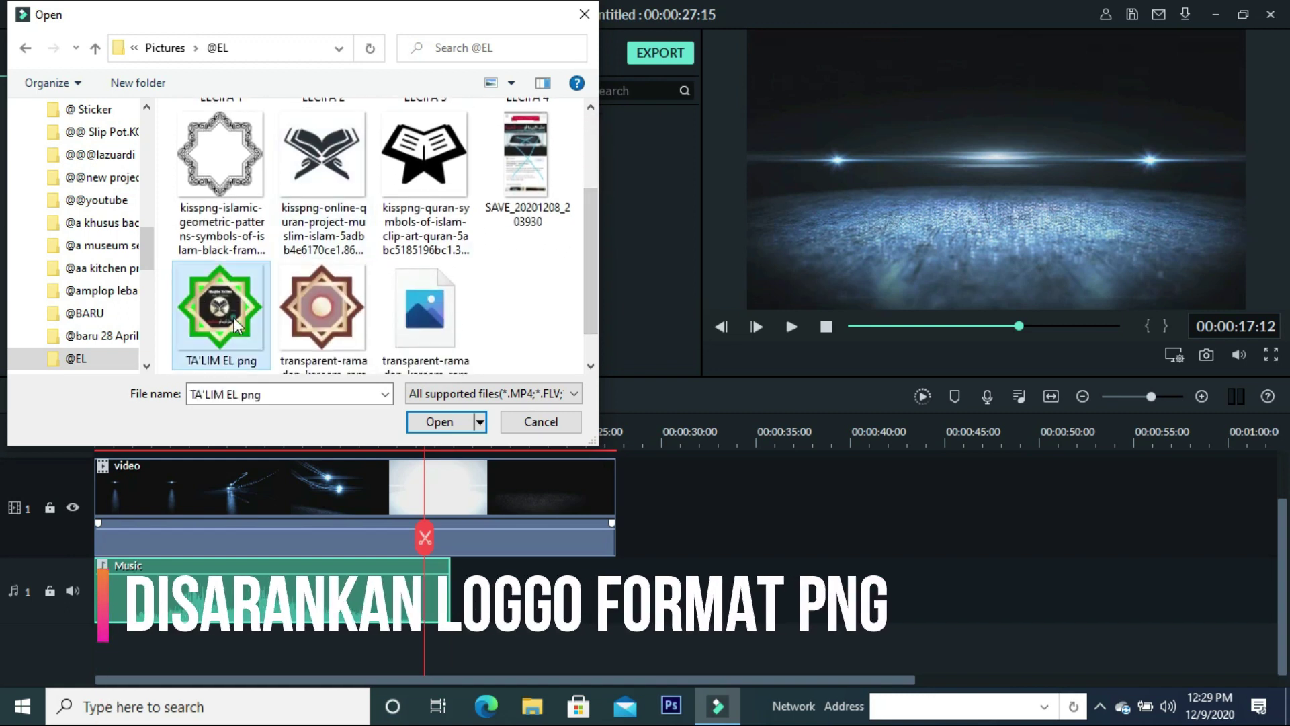
click(445, 426)
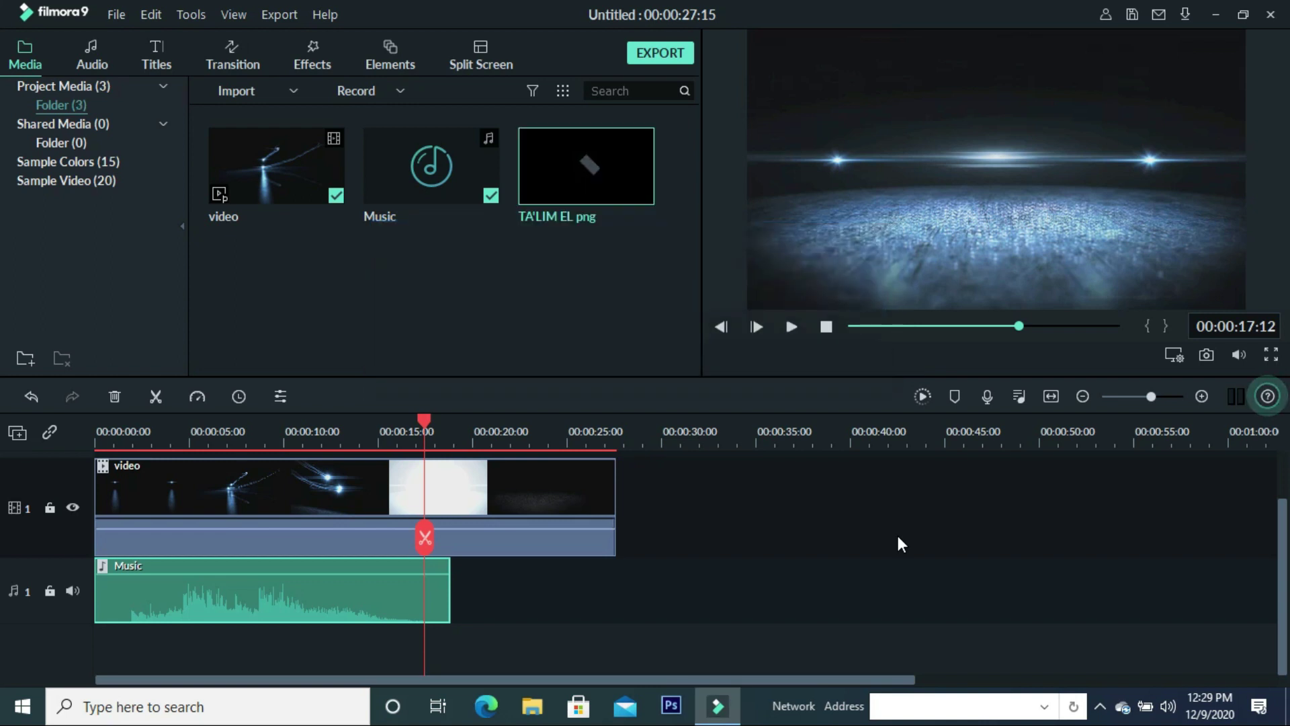
drag(604, 168, 419, 486)
mouse_move(454, 554)
mouse_down()
mouse_move(433, 558)
mouse_move(479, 555)
mouse_move(455, 555)
mouse_up()
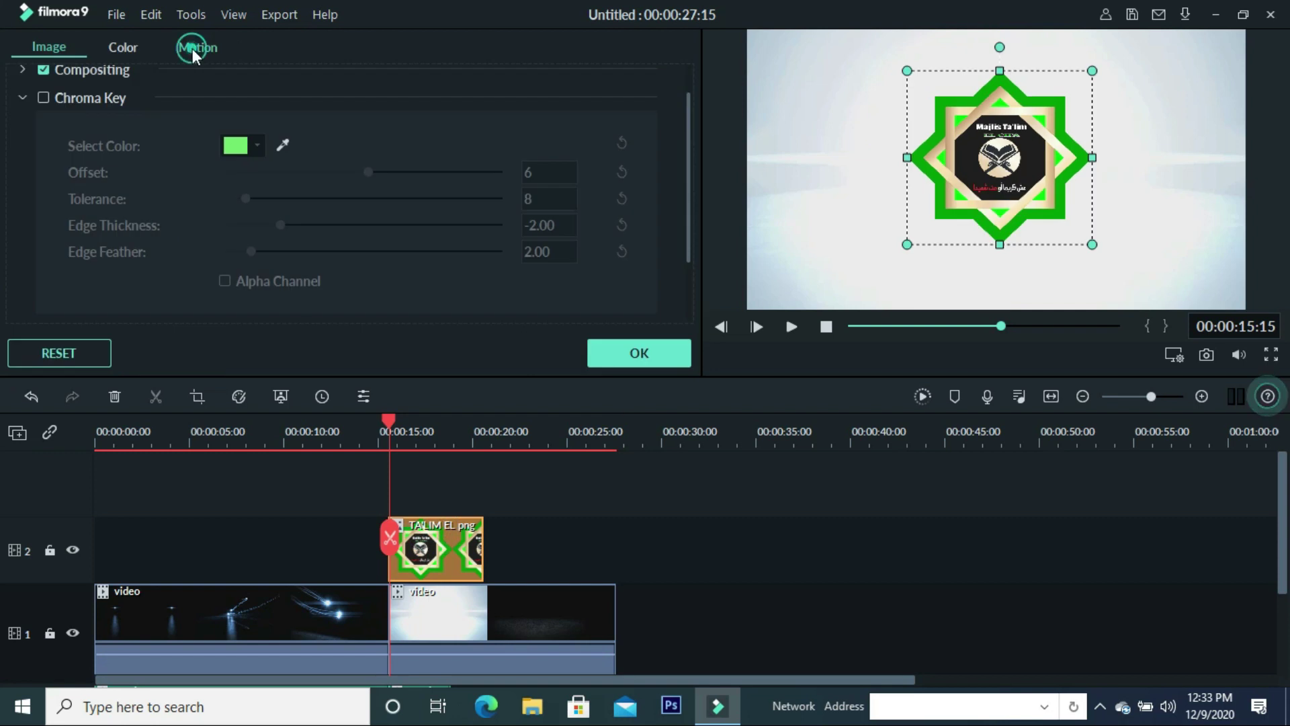
Step: Apply the "Bounce to zoom out 1" motion to the logo image on track 2
click(192, 48)
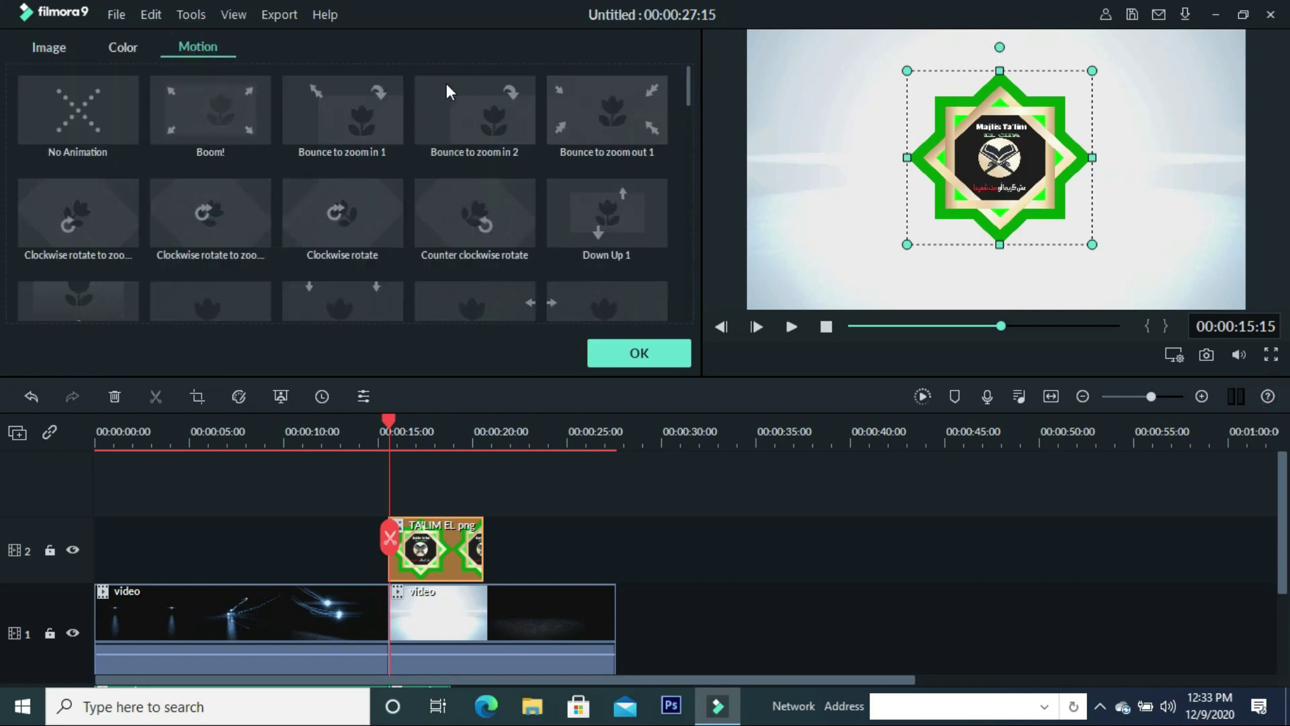
click(605, 132)
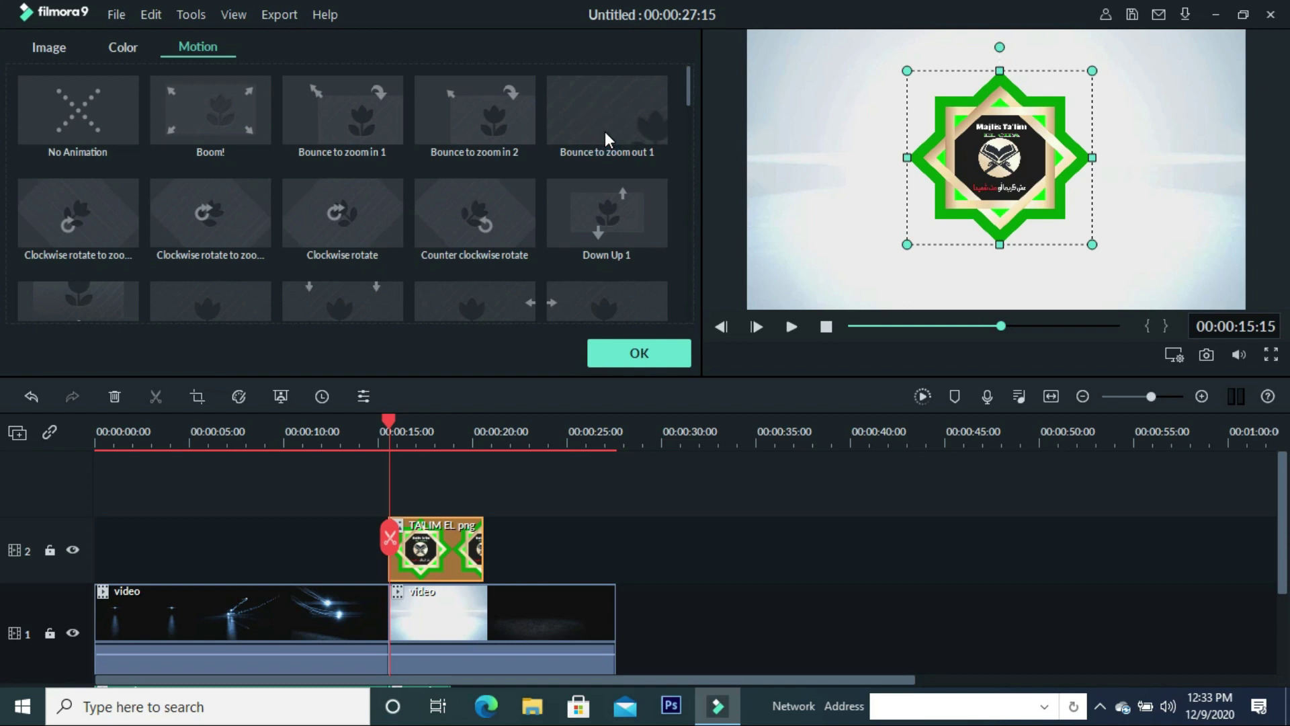
click(604, 131)
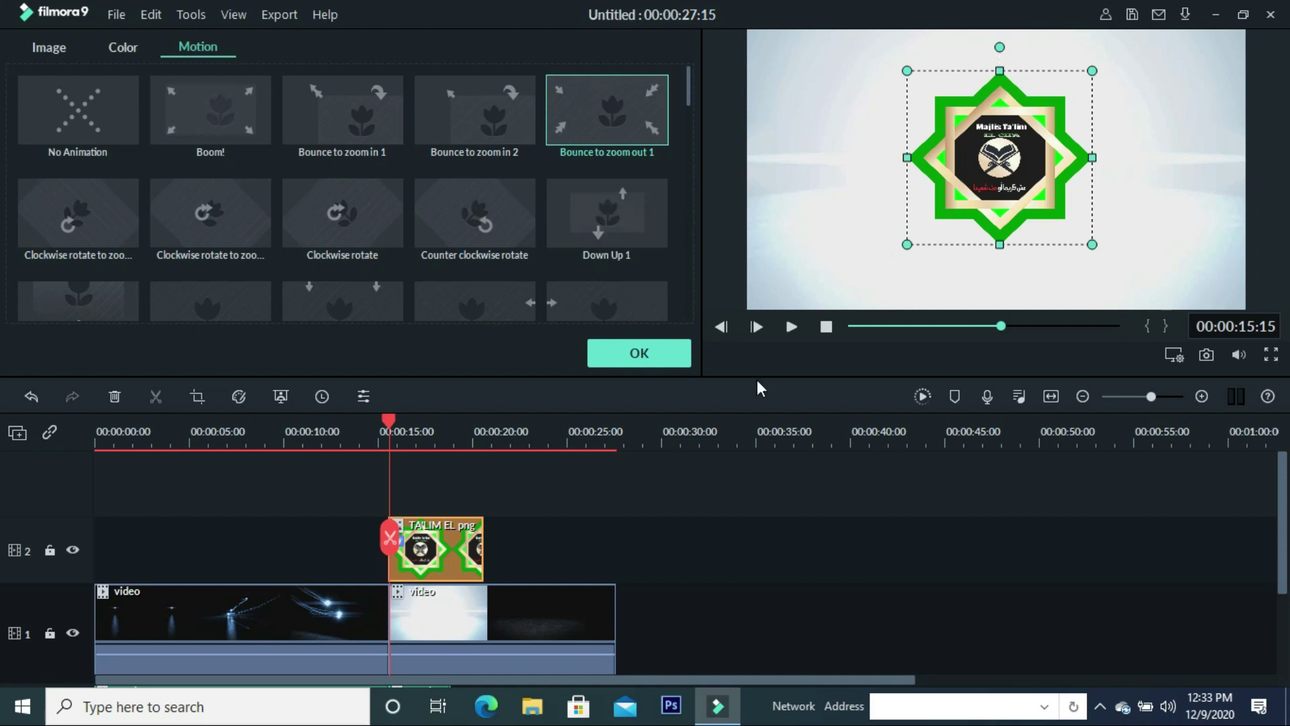
Step: Play the intro from about 00:00:08:11 and examine the logo's animation between about 00:00:15:12 and 00:00:17:16
drag(389, 417, 322, 421)
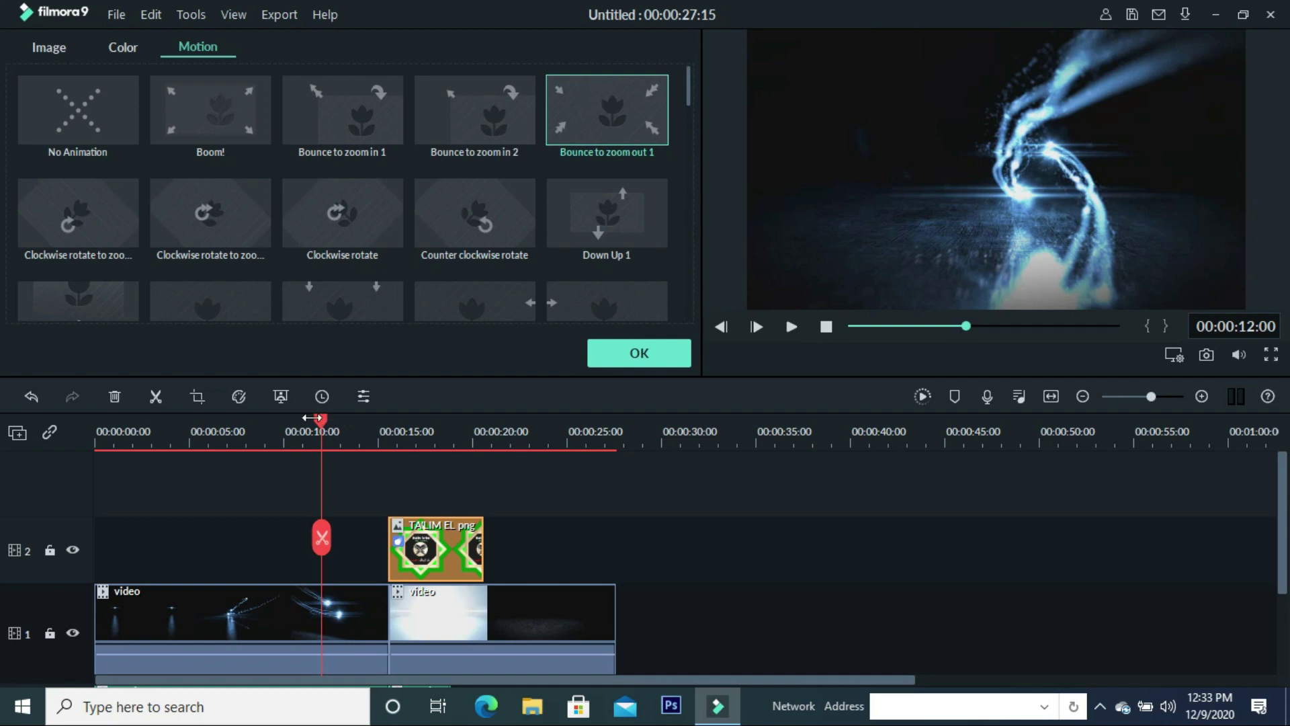
drag(321, 423, 257, 434)
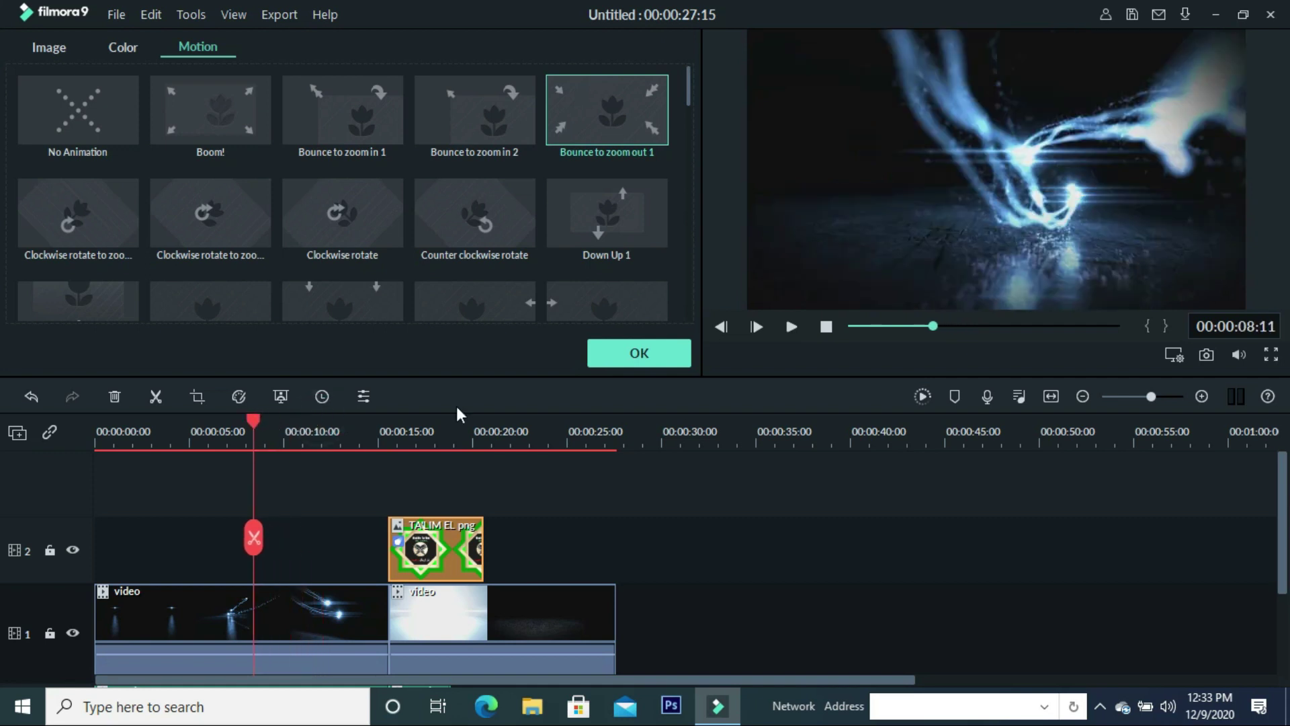
click(793, 328)
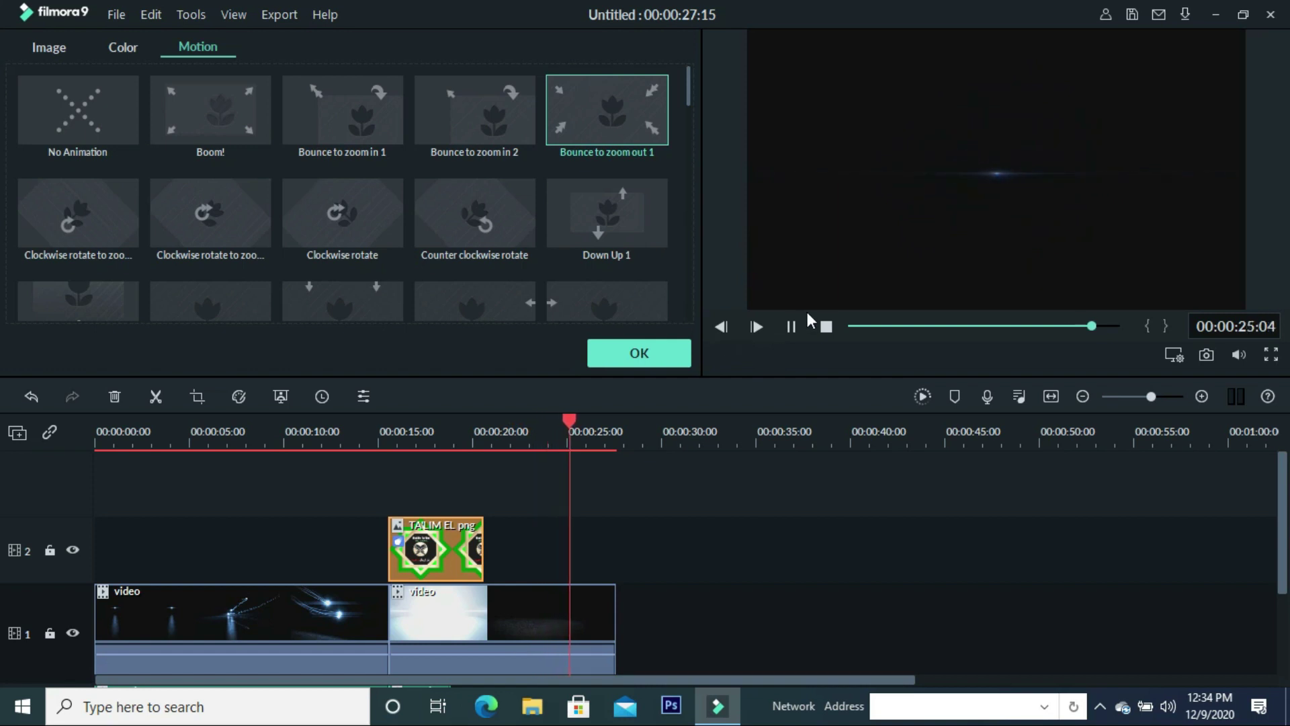
click(788, 327)
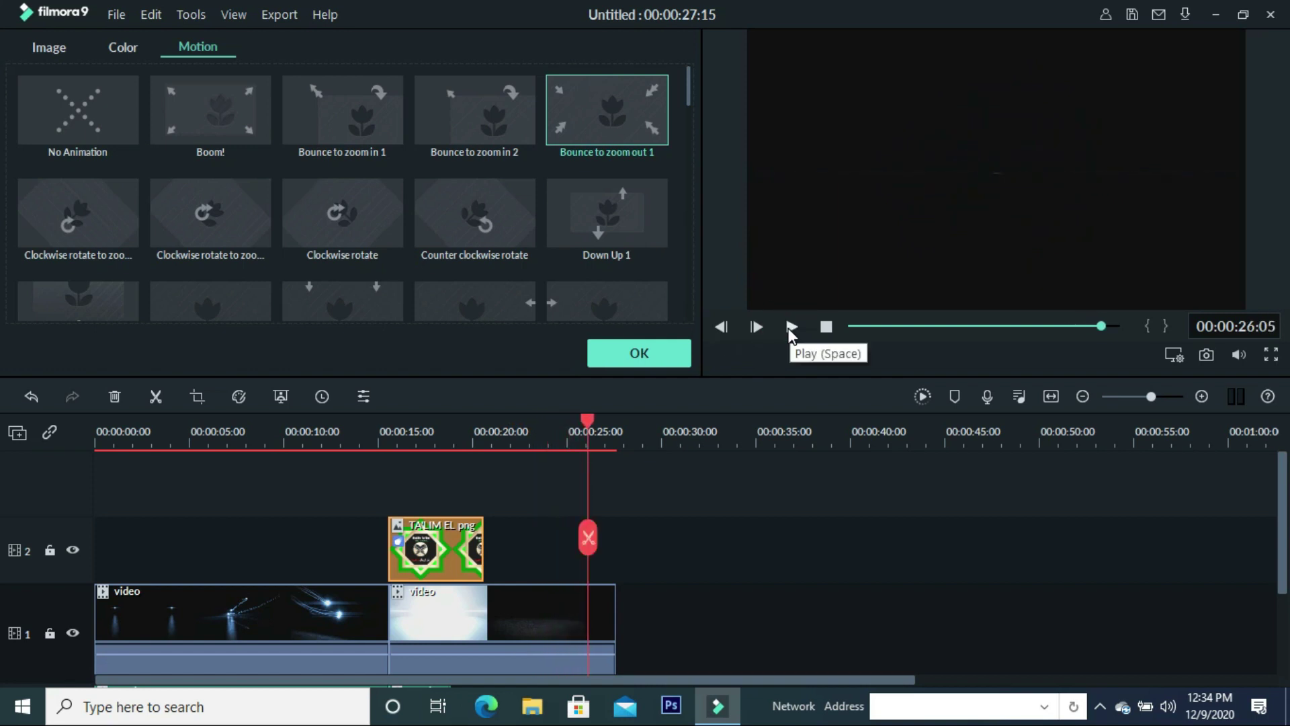
drag(513, 418, 410, 415)
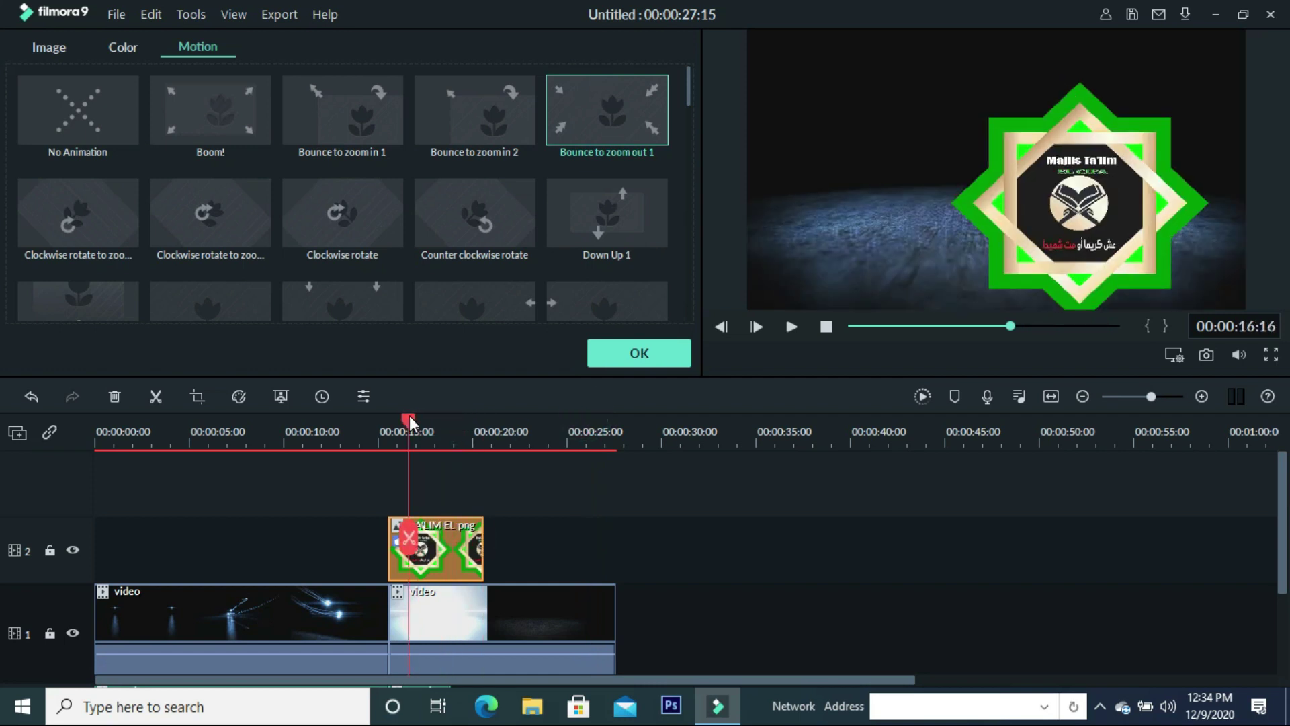
drag(409, 414, 388, 413)
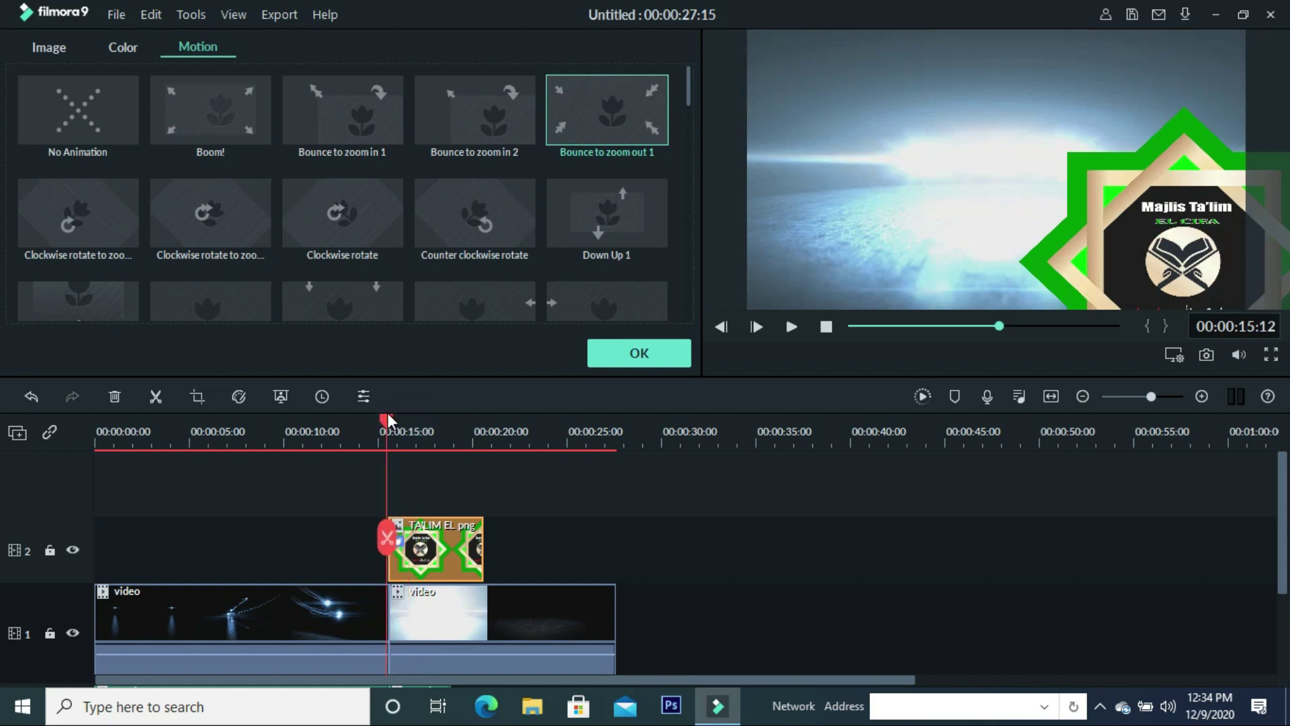
click(428, 422)
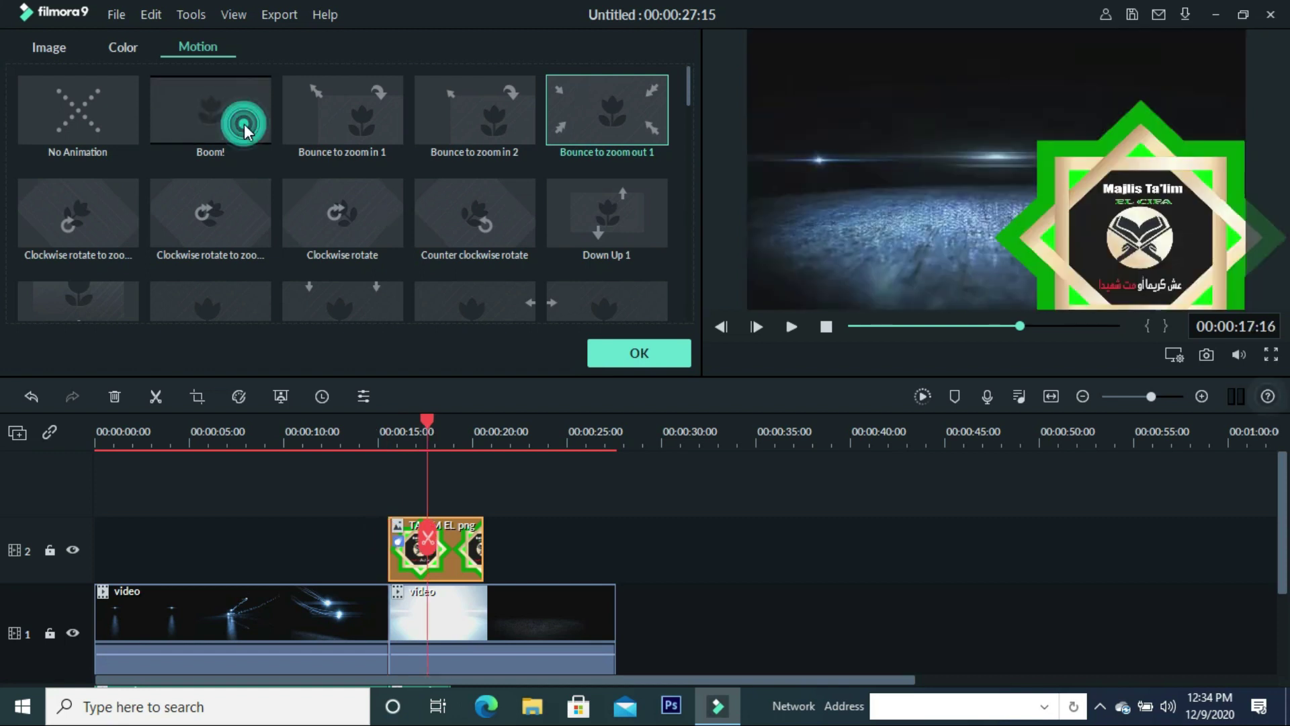
Step: Apply the "Boom!" motion to the logo image and preview it from about 00:00:13:13
click(245, 125)
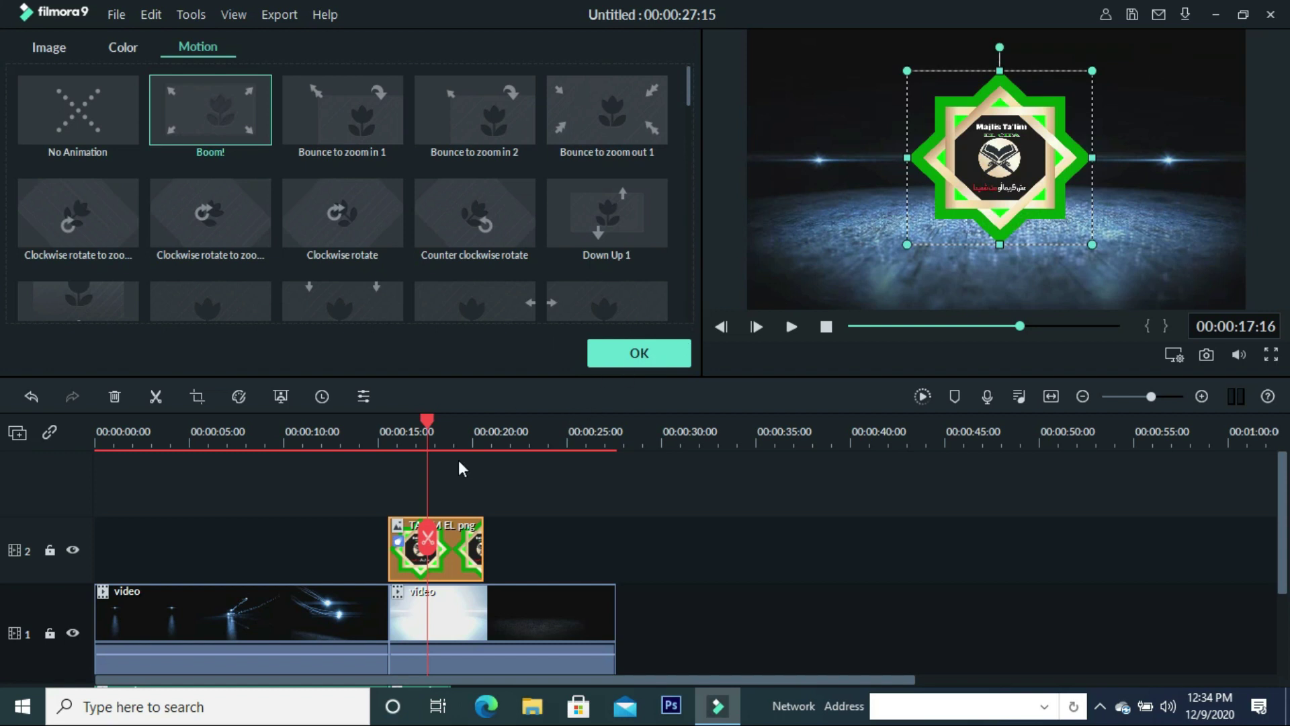
drag(429, 421, 350, 433)
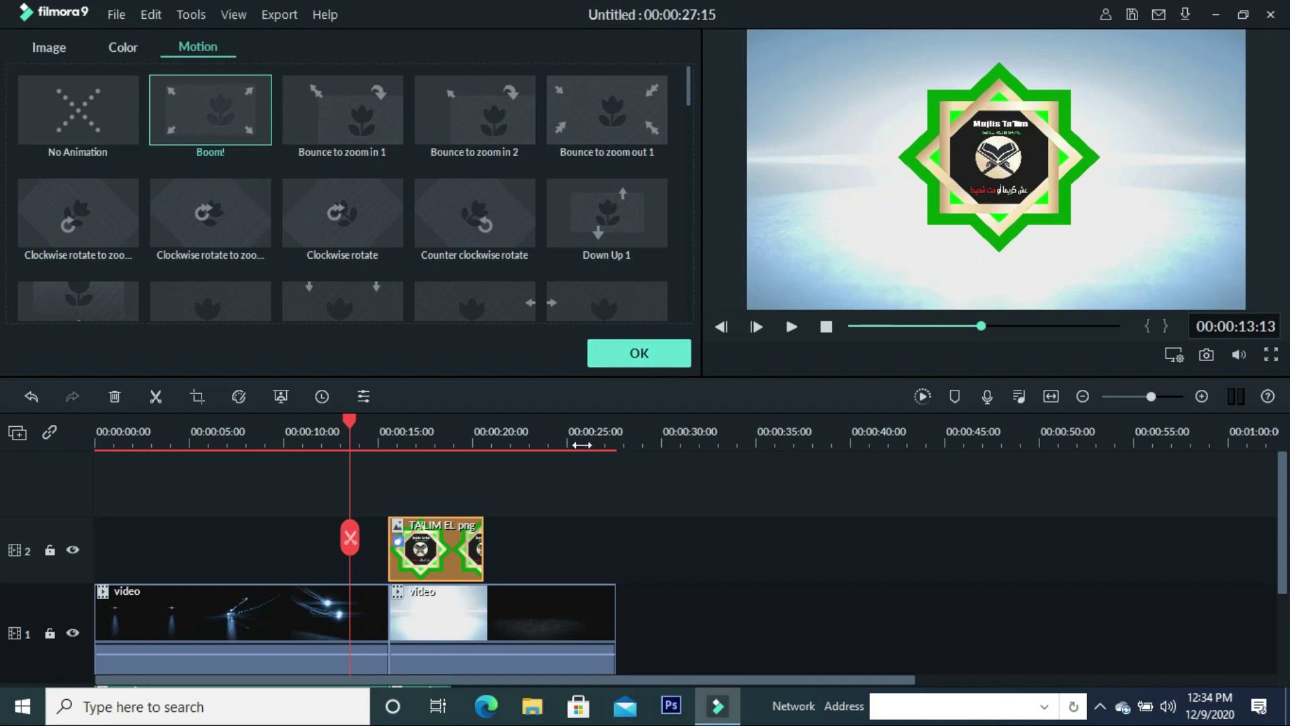
click(792, 327)
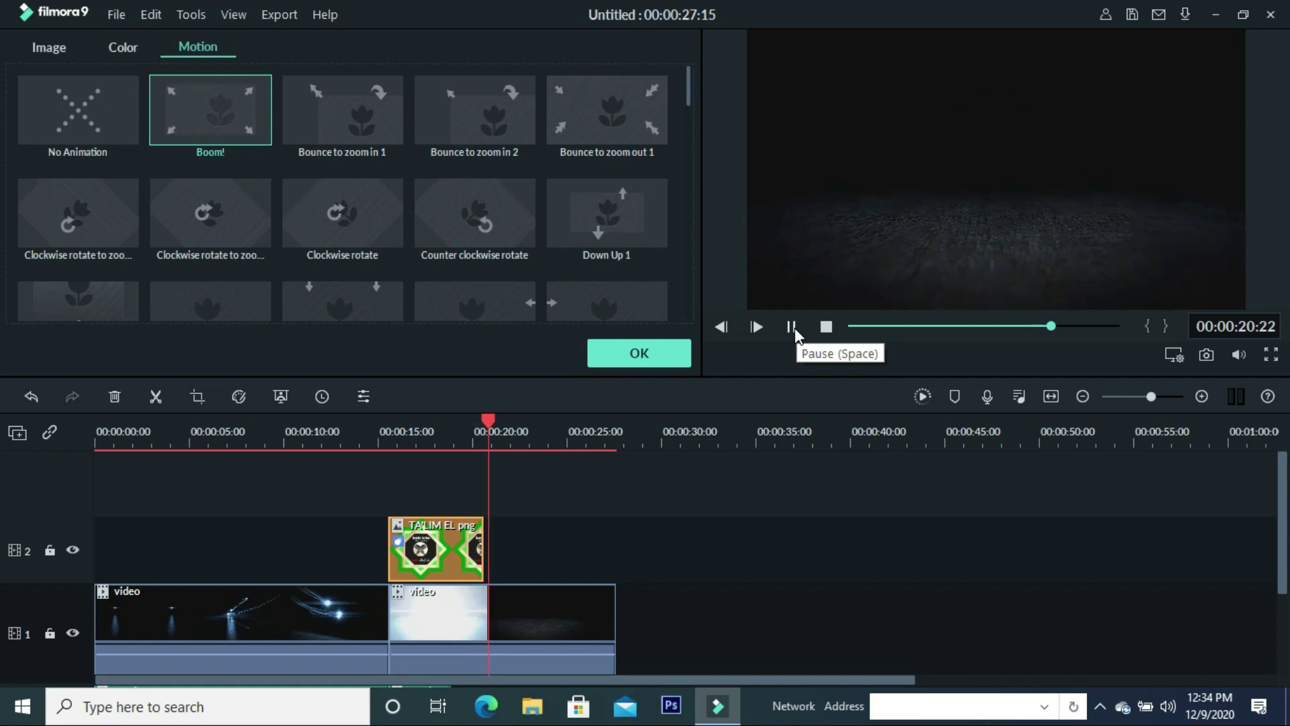
click(793, 328)
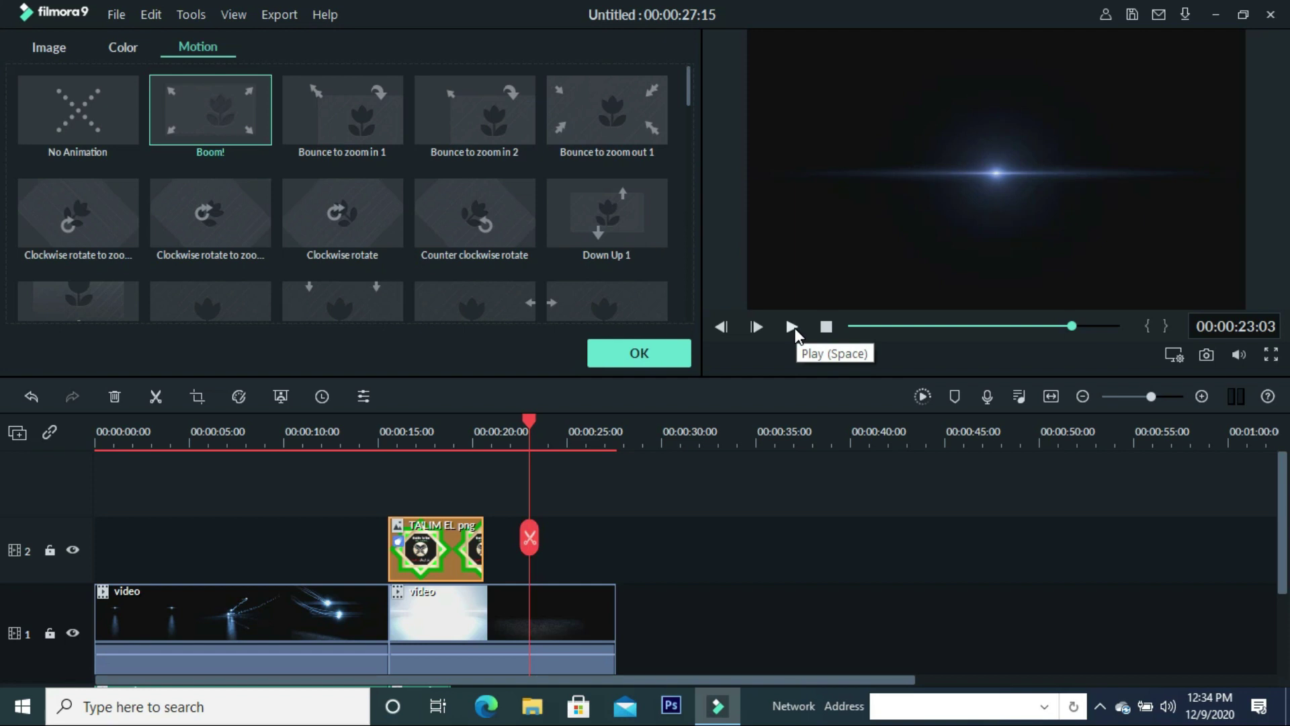
click(637, 355)
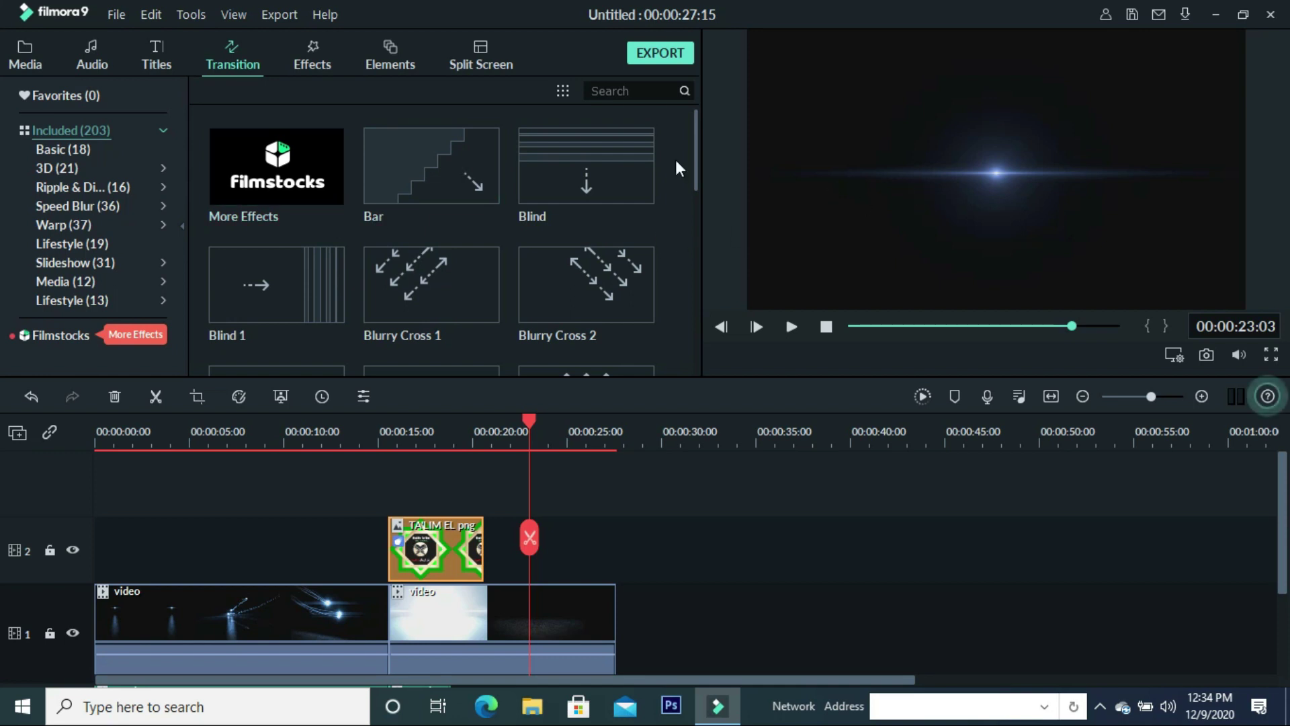
Step: Add the "EDM Title 1" title to video track 2 after the logo image, at about 00:00:21:18
click(160, 56)
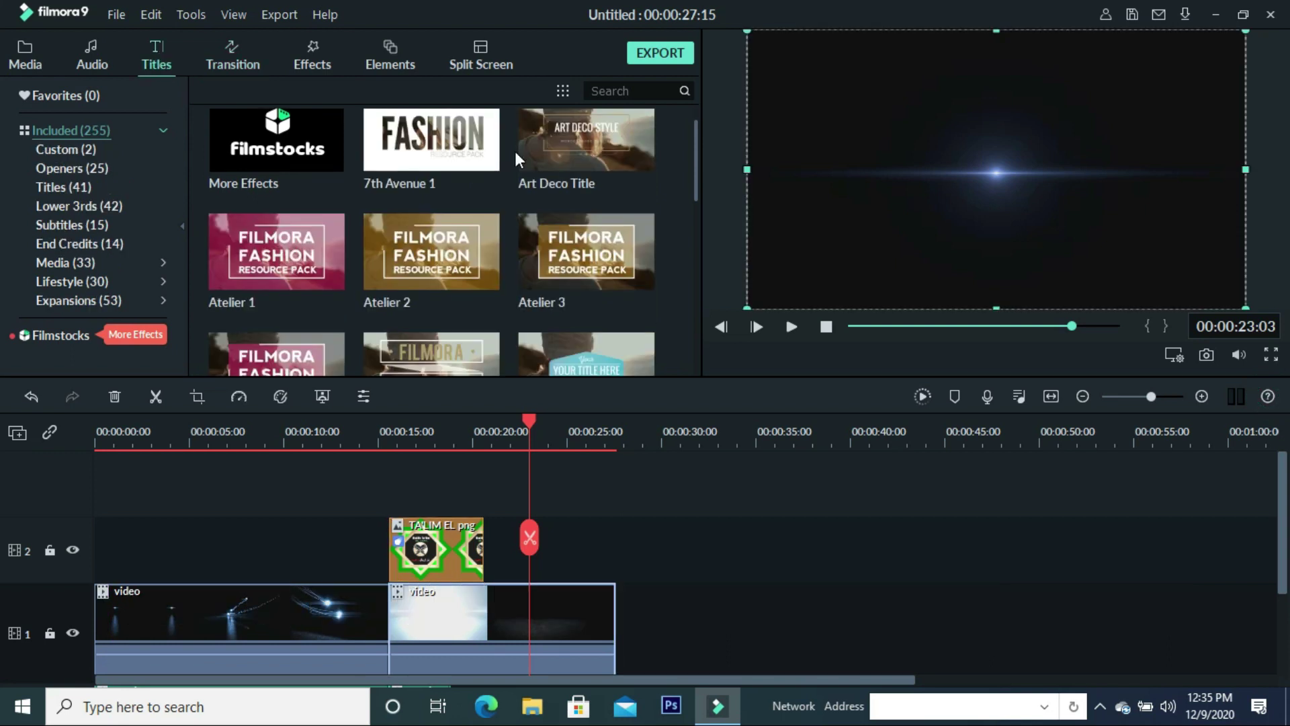
drag(696, 169, 697, 343)
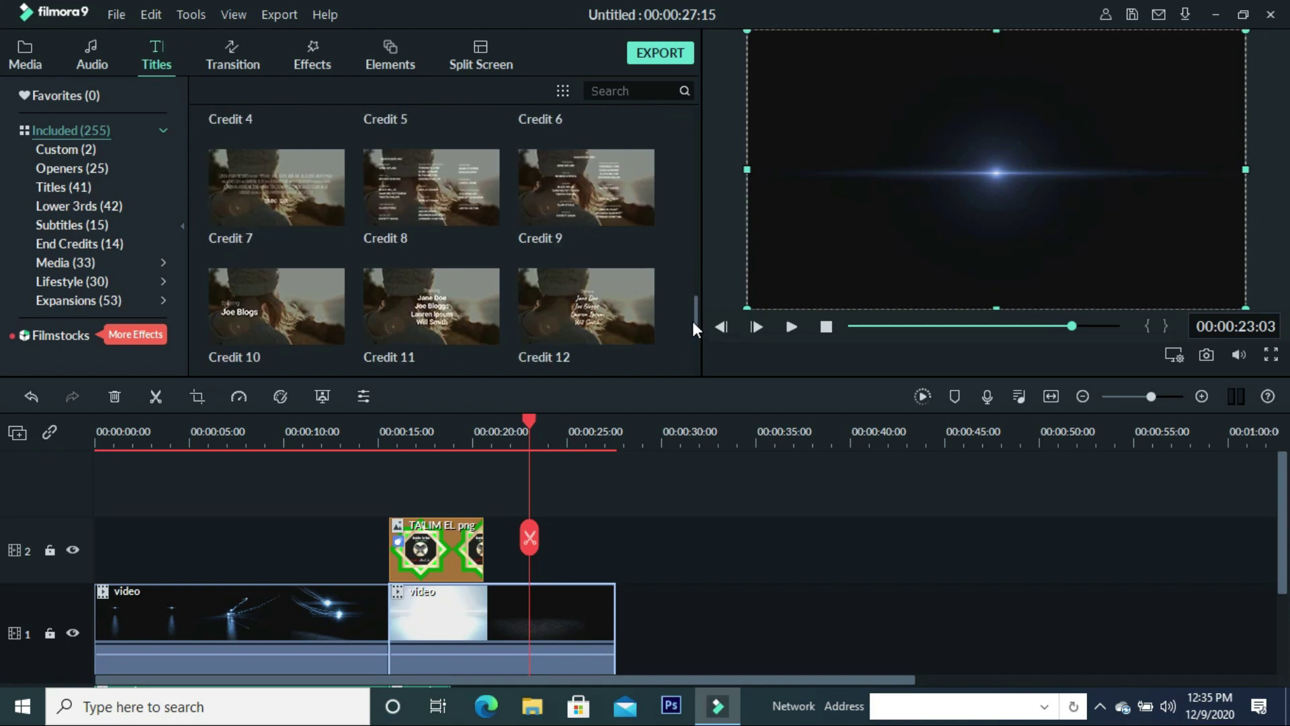
drag(694, 296, 696, 355)
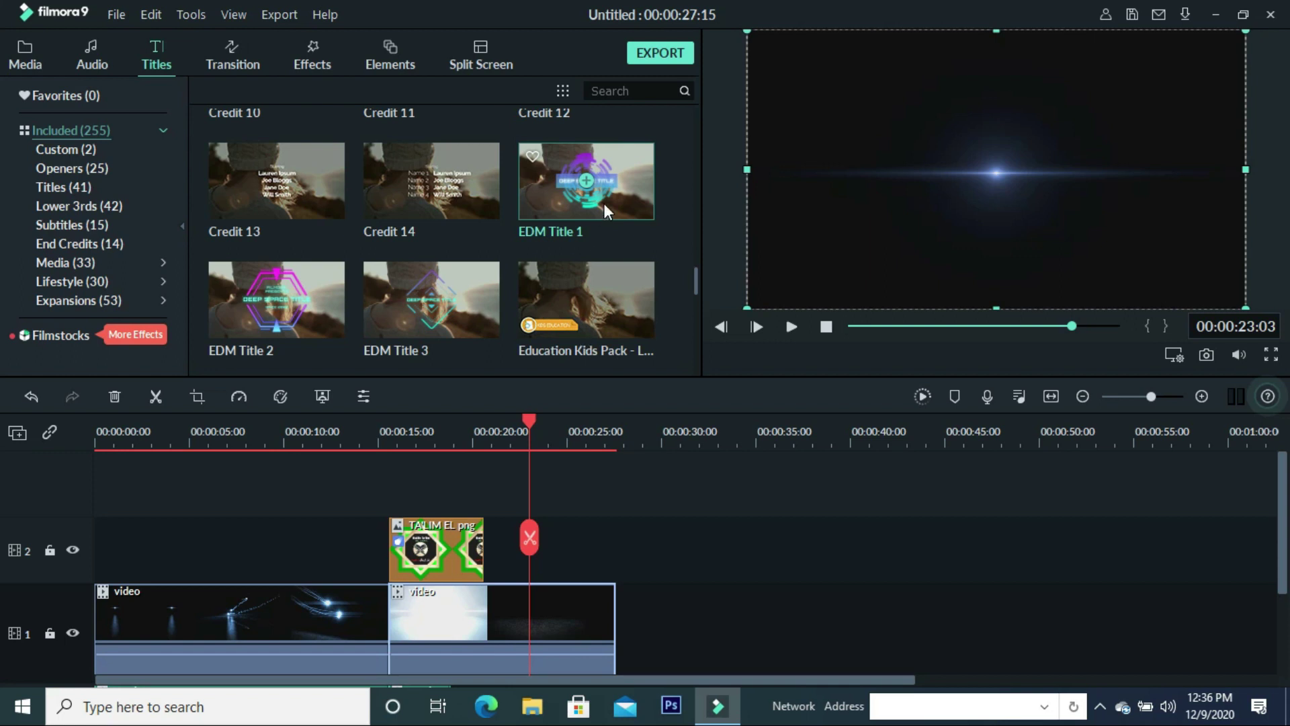
mouse_move(607, 211)
mouse_down()
mouse_move(544, 581)
mouse_move(551, 551)
mouse_up()
Step: Set the EDM title's text to "Majlis Ta'lim EL CIFA" and enlarge it to span most of the title's banner
double_click(557, 548)
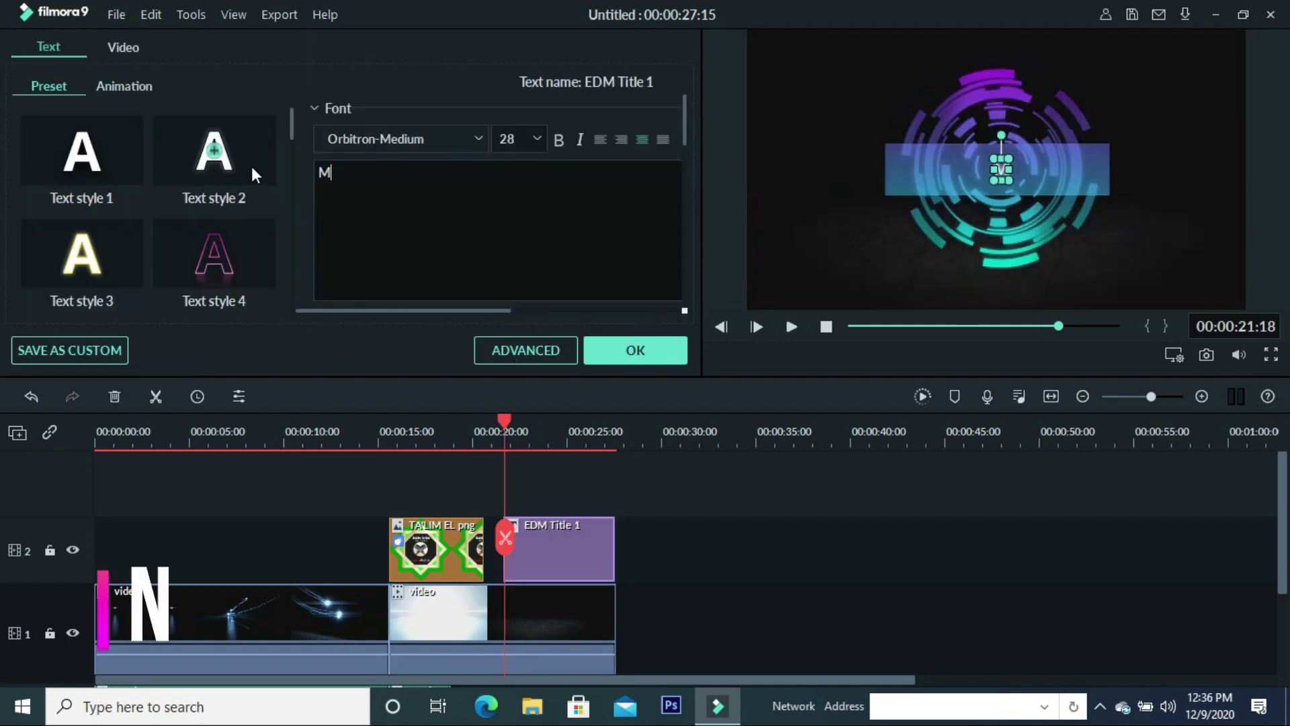
text(ajlis Ta)
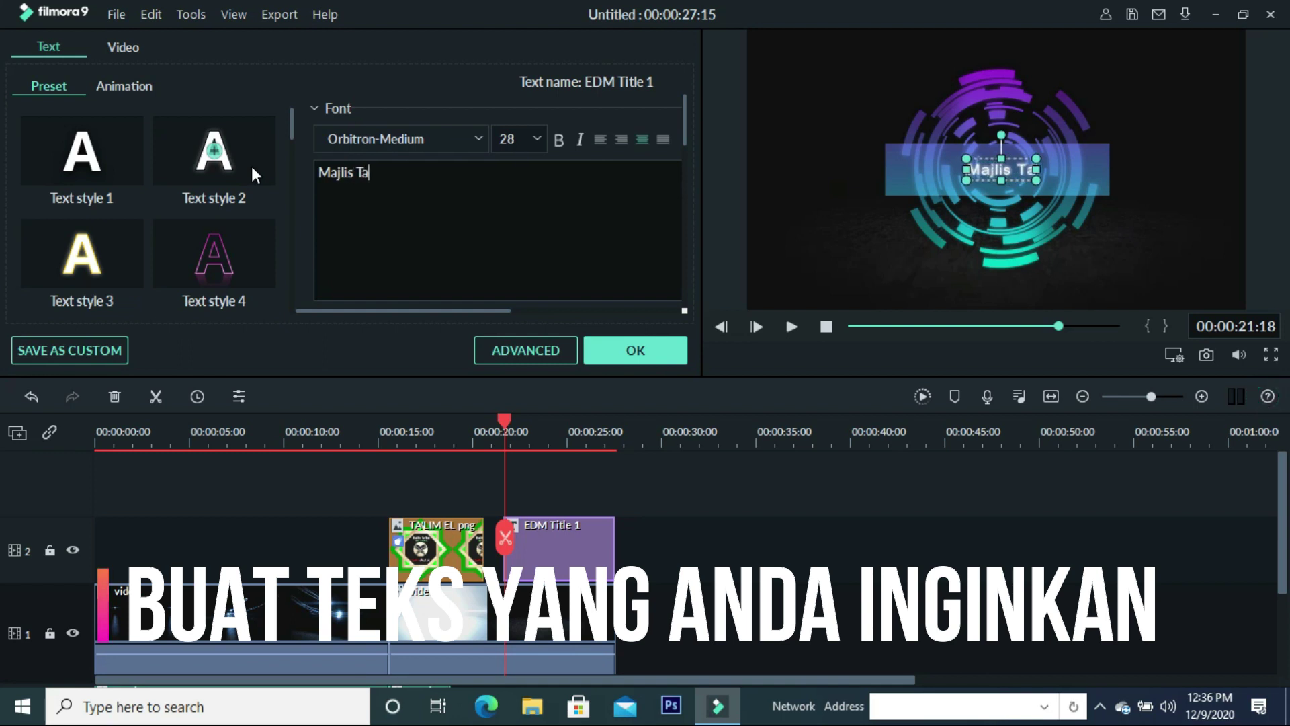
text(')
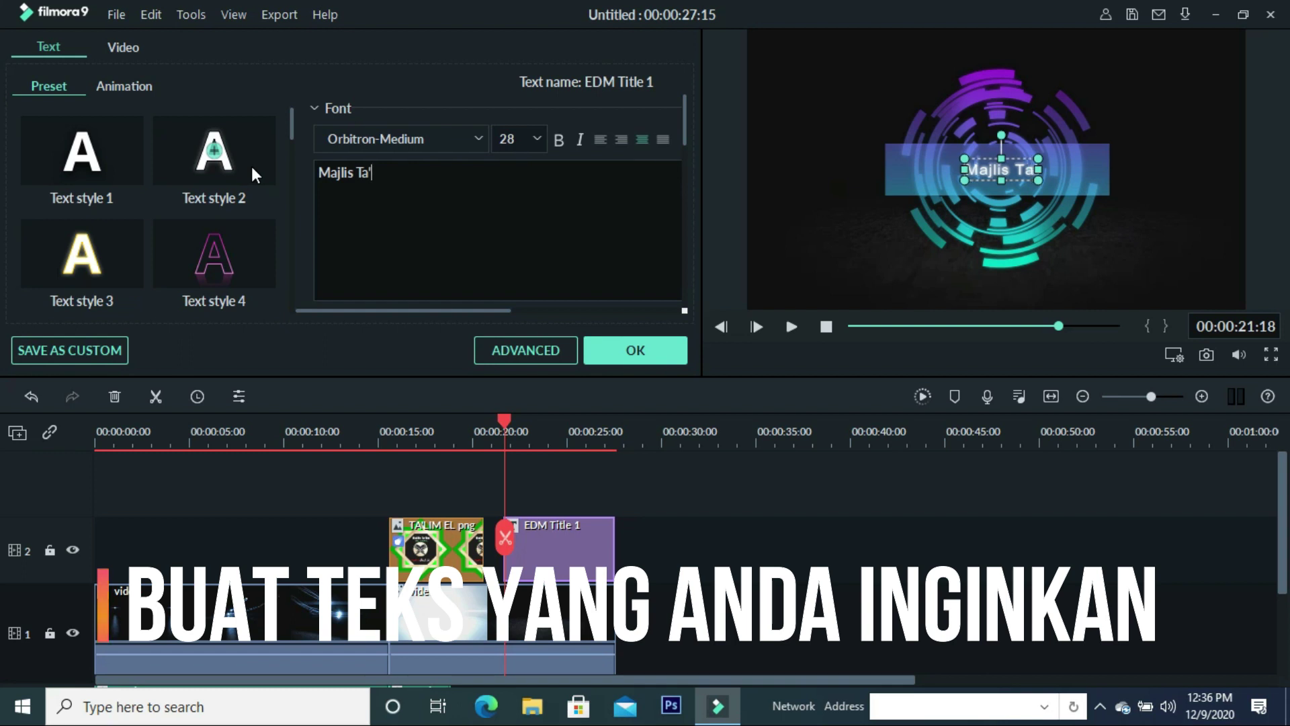
text(lim)
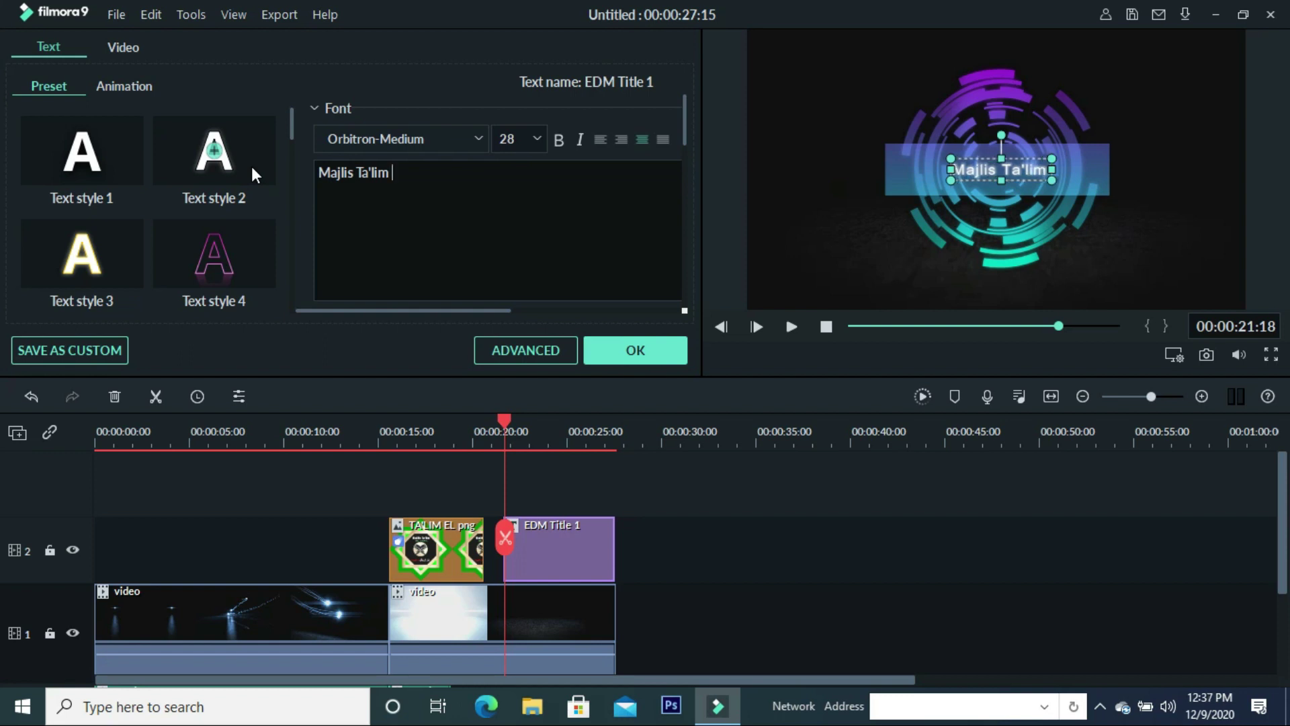
text(EL CIFA)
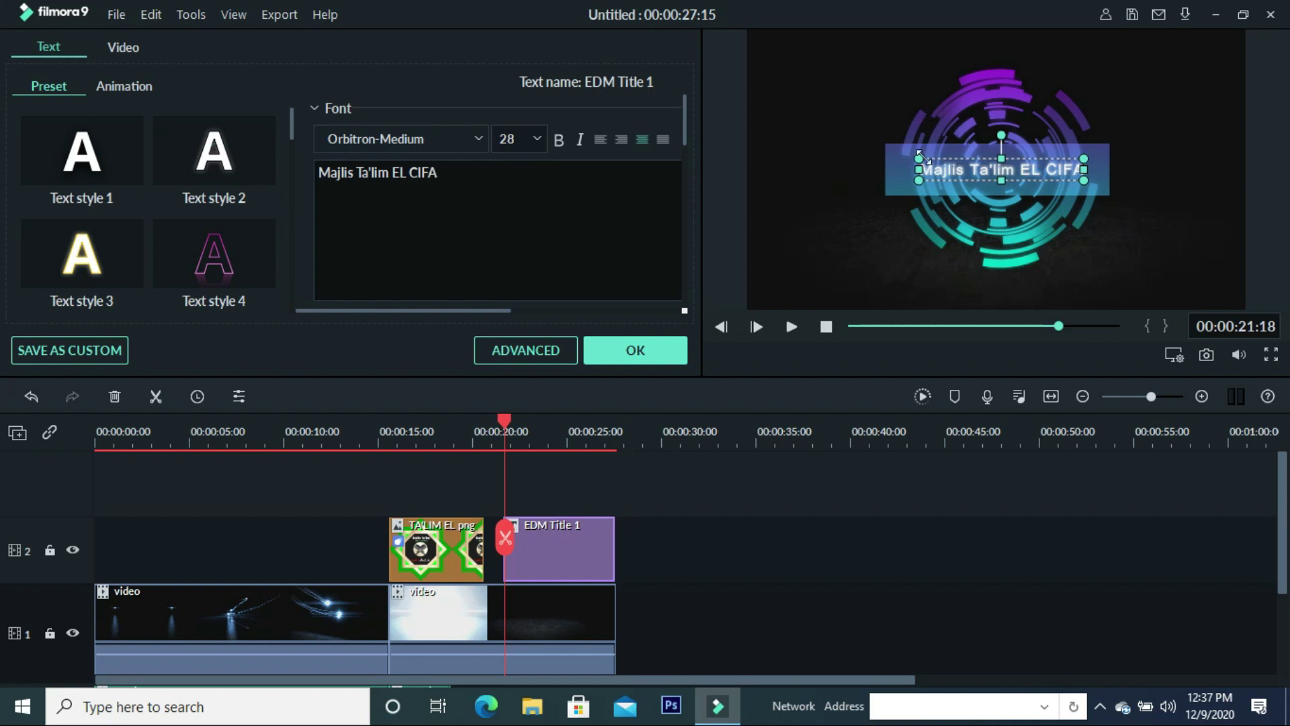
drag(913, 169, 893, 170)
click(657, 358)
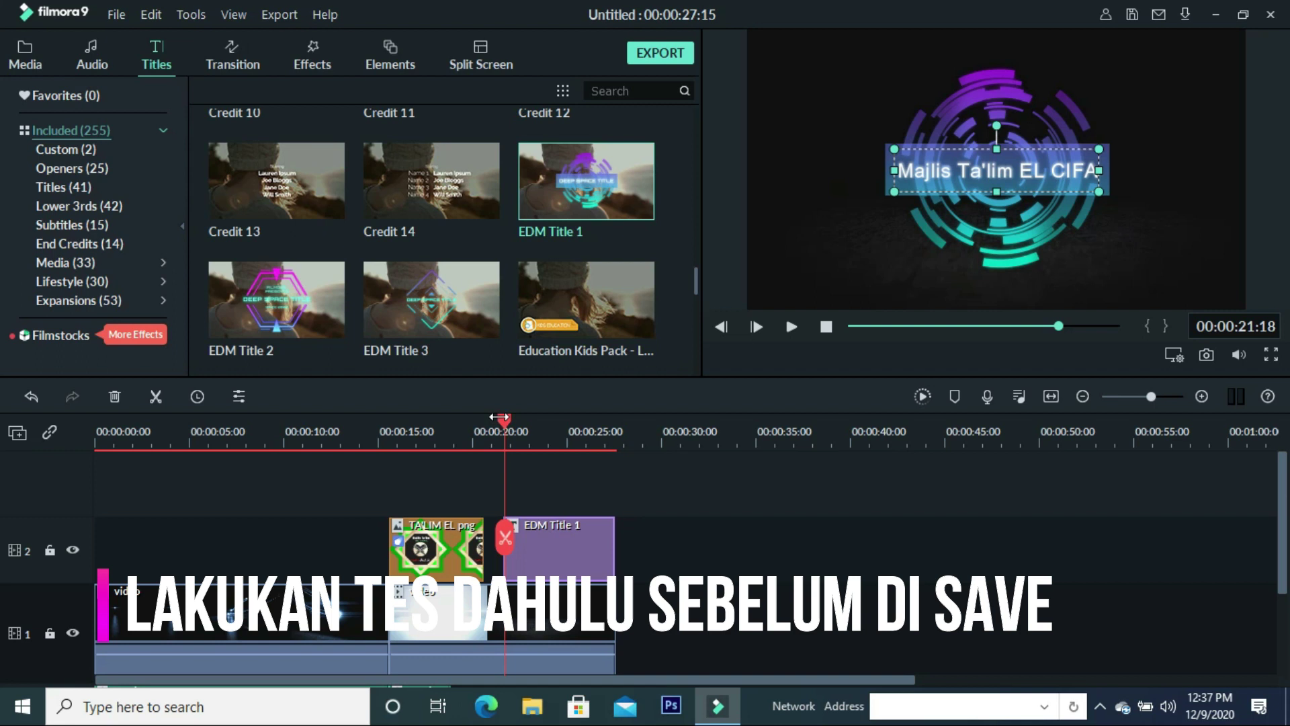
Step: Play the intro from about 00:00:18:12 to preview the logo and the title
drag(499, 417, 442, 419)
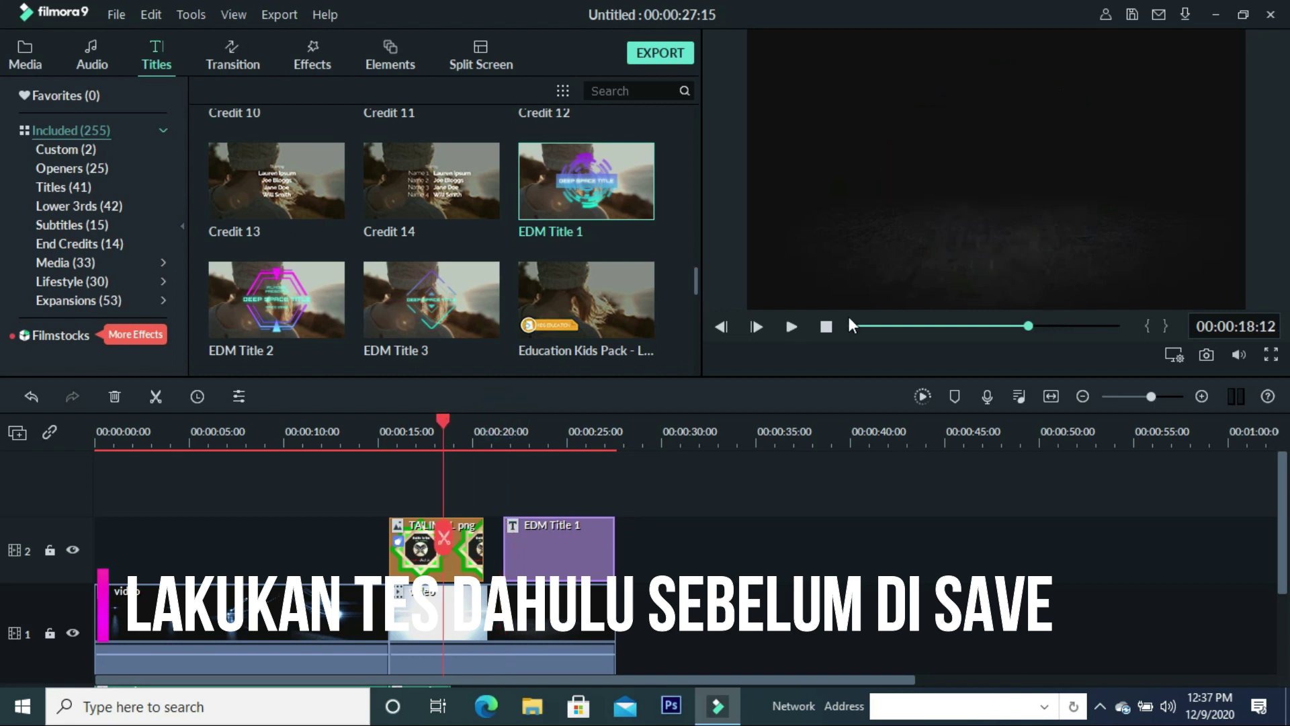
click(793, 327)
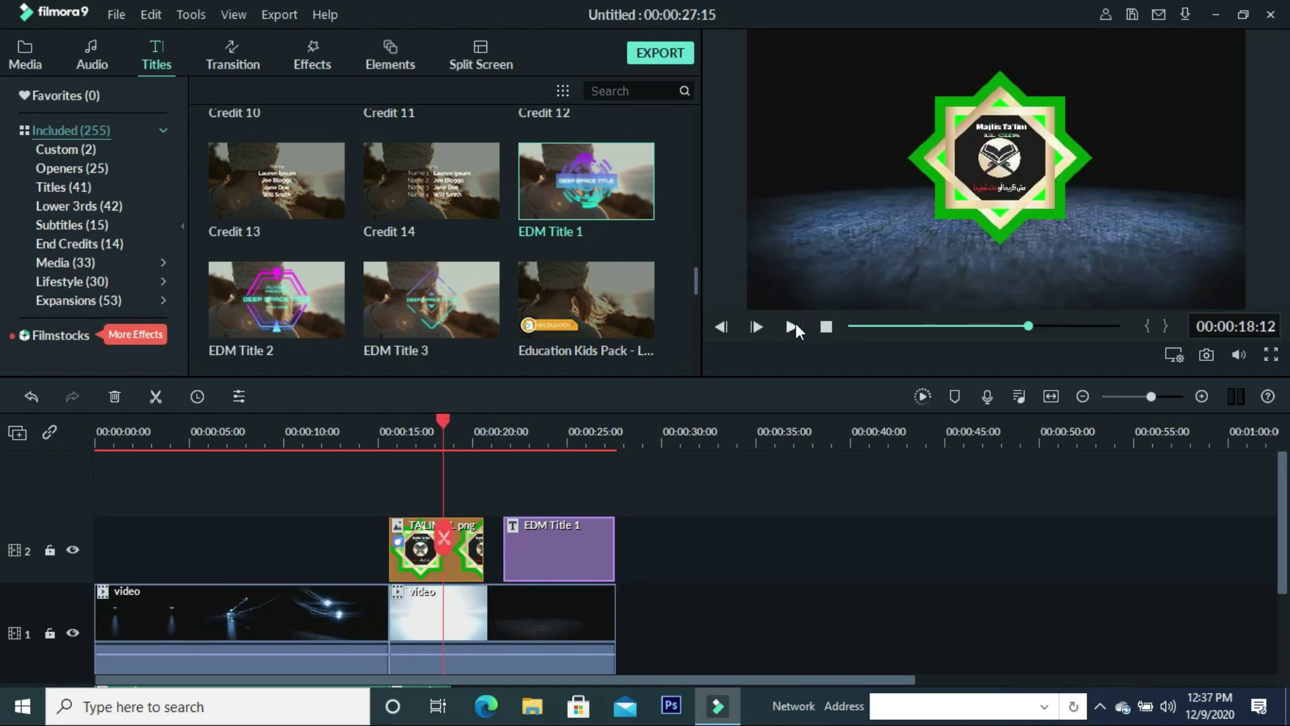